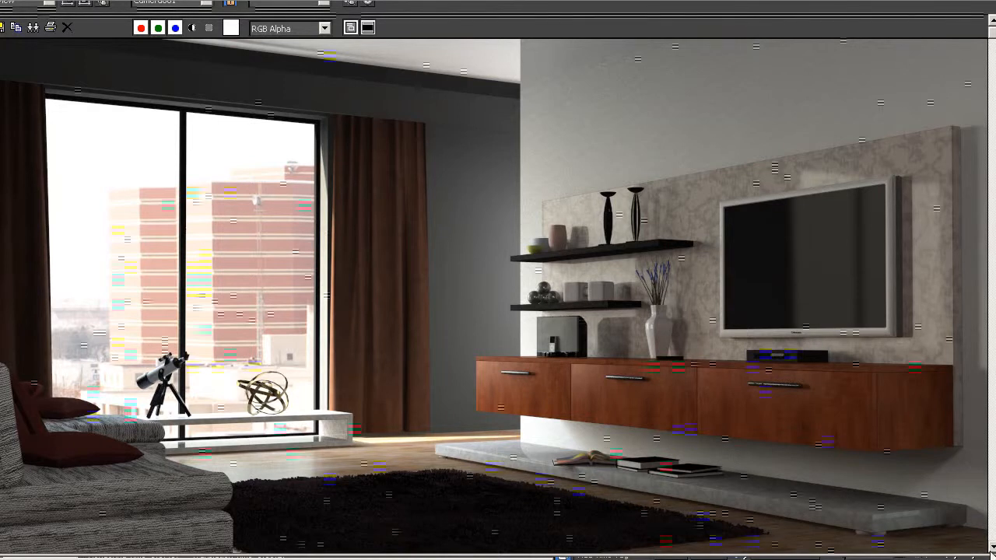
# Step: Examine the rendered living room up close, from the sofa and window area to the cabinets, shelves and TV wall
pyautogui.click(993, 548)
pyautogui.click(993, 548)
pyautogui.click(992, 547)
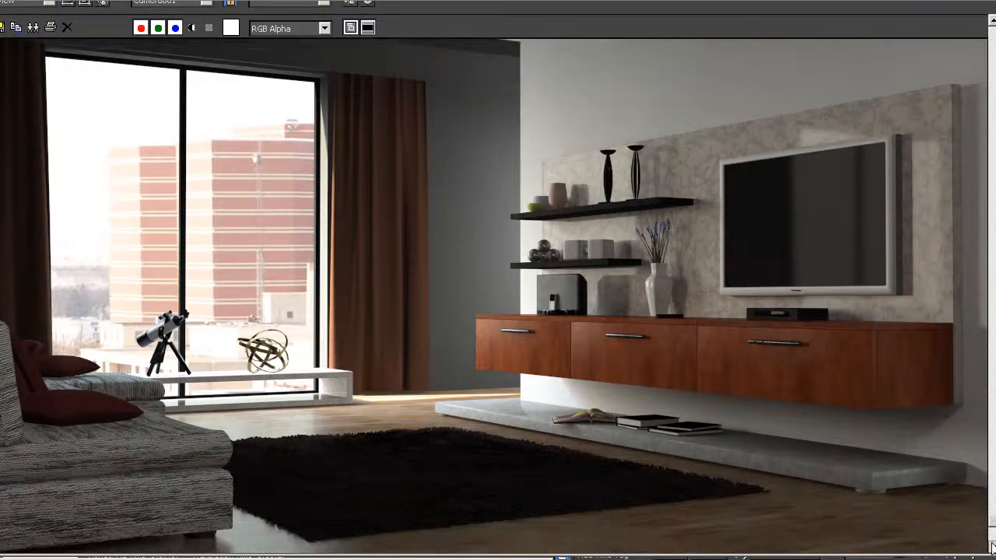
pyautogui.click(993, 548)
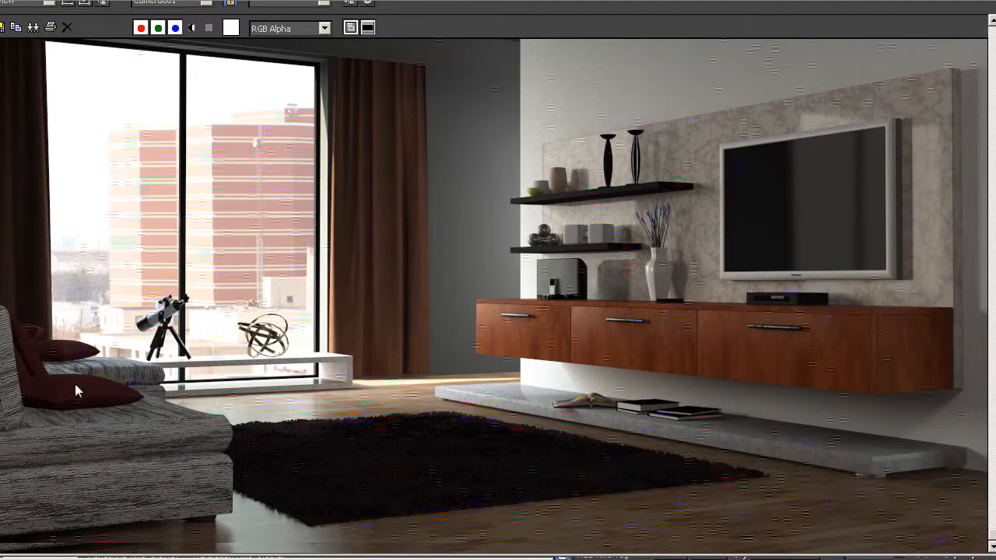
pyautogui.scroll(2, 113, 441)
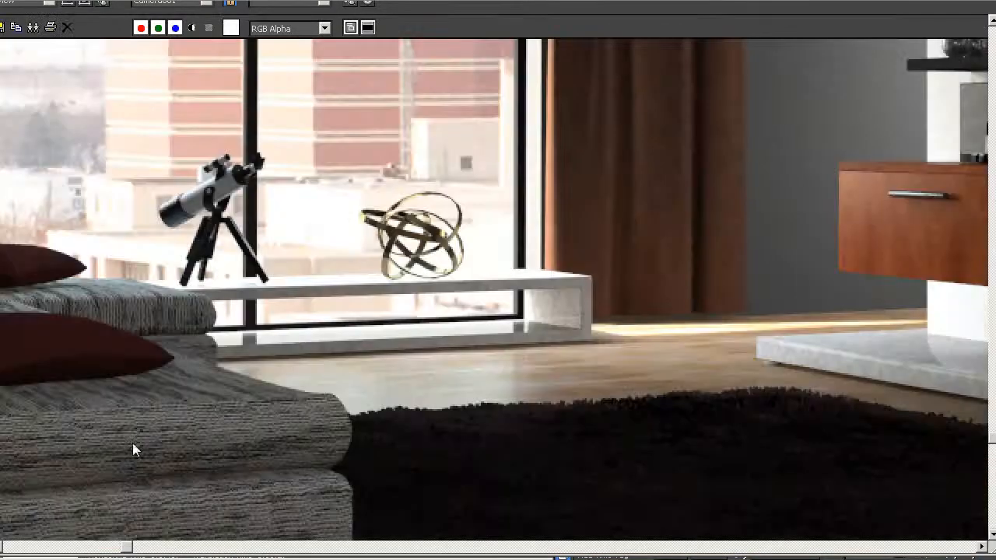
pyautogui.moveTo(49, 550); pyautogui.dragTo(9, 549)
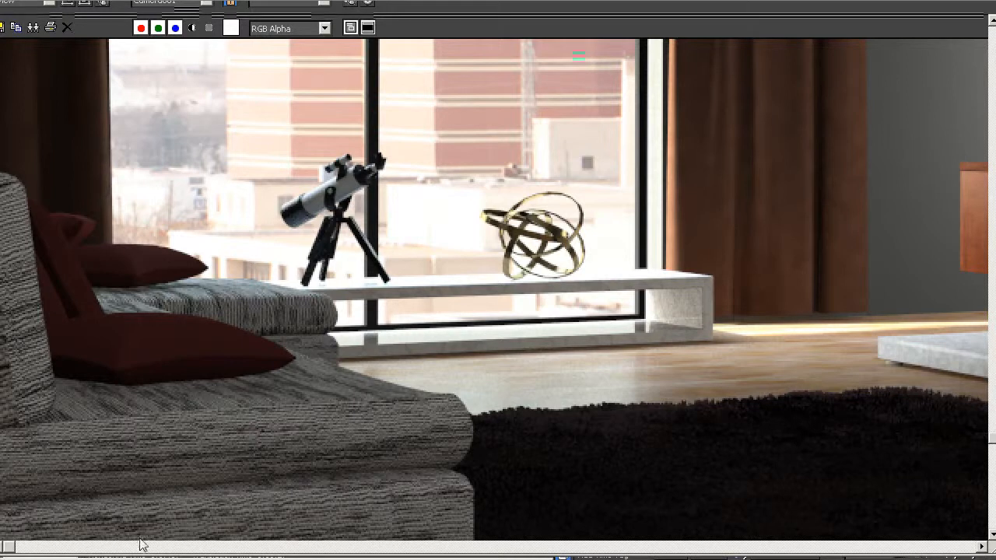
pyautogui.click(823, 545)
pyautogui.click(823, 545)
pyautogui.click(823, 545)
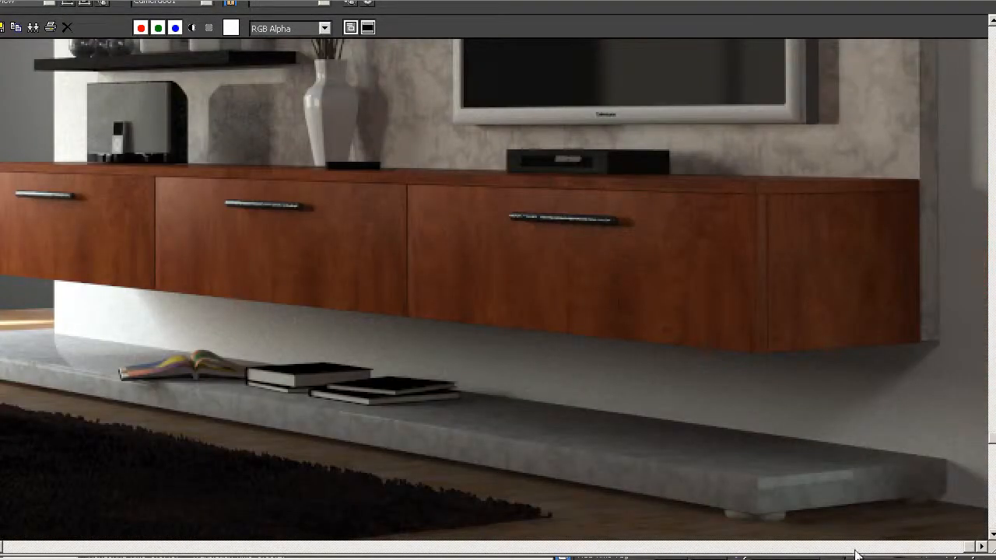
pyautogui.moveTo(992, 439); pyautogui.dragTo(991, 310)
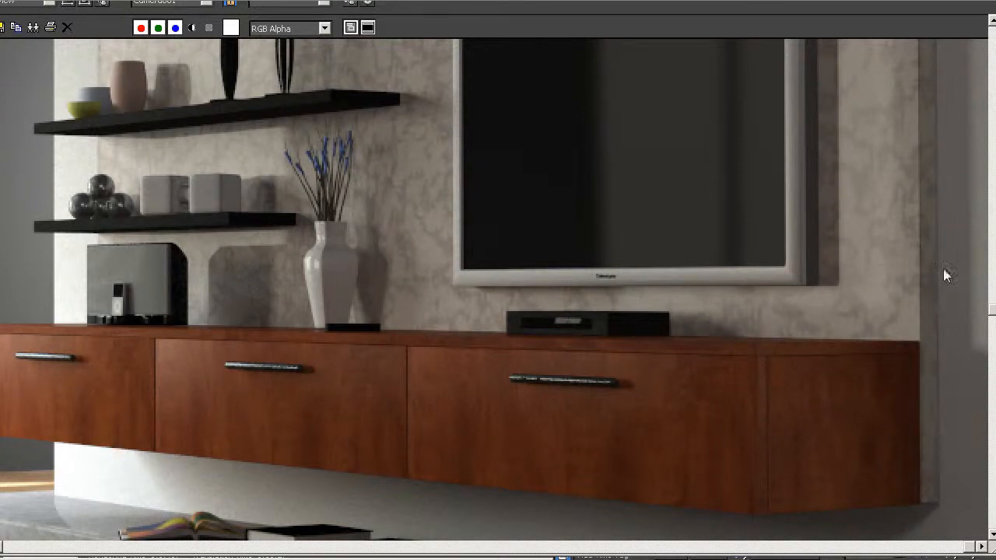
pyautogui.moveTo(992, 311); pyautogui.dragTo(992, 244)
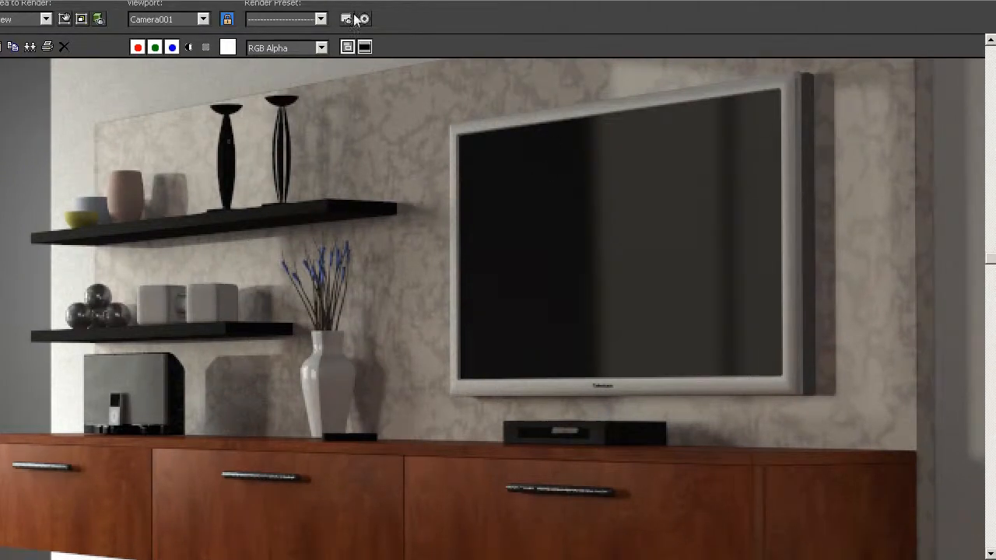
# Step: Show the render controls with the rendered image, set the Final Gather precision to Medium and review the preset's FG point values
pyautogui.click(346, 17)
pyautogui.click(692, 56)
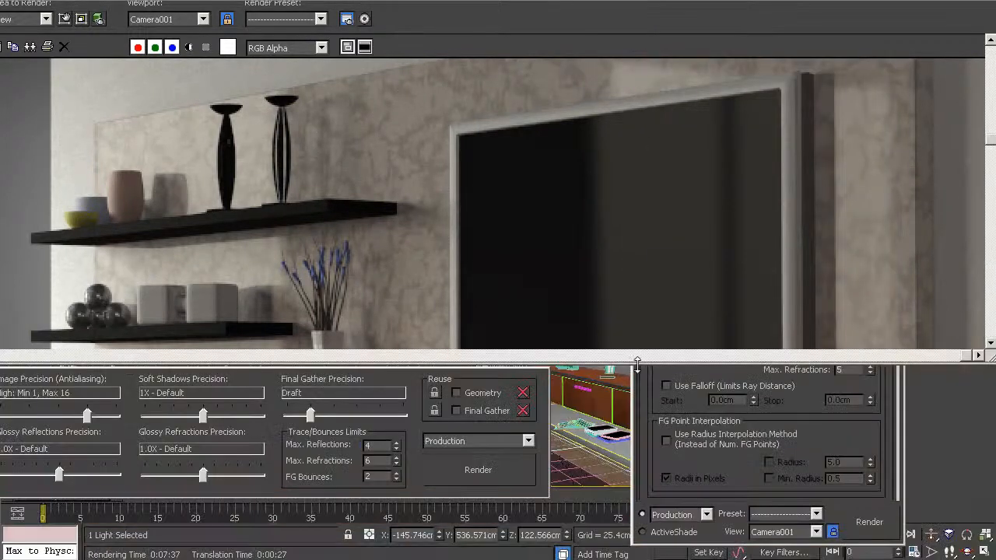
pyautogui.click(310, 417)
pyautogui.moveTo(309, 417); pyautogui.dragTo(352, 417)
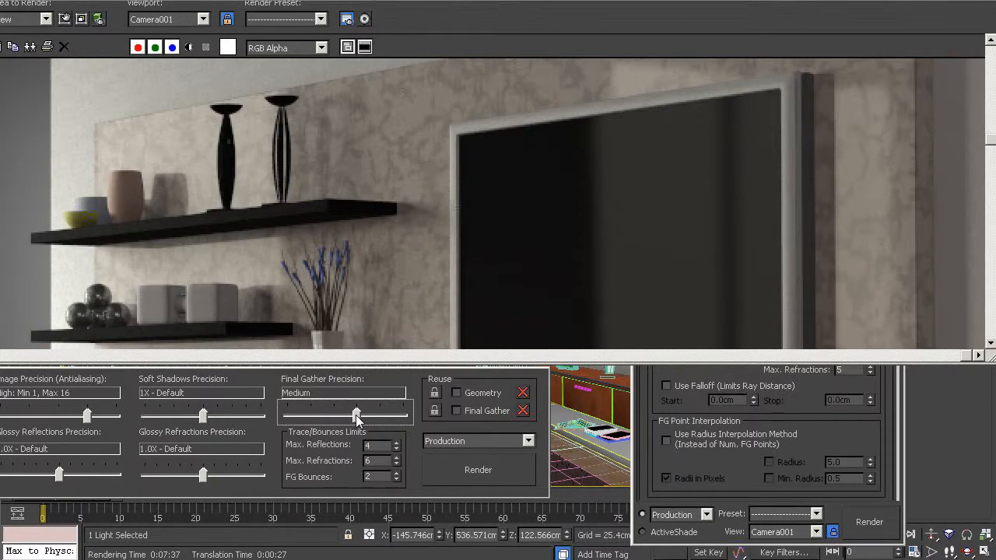
pyautogui.moveTo(357, 418)
pyautogui.mouseDown()
pyautogui.moveTo(335, 418)
pyautogui.moveTo(357, 419)
pyautogui.mouseUp()
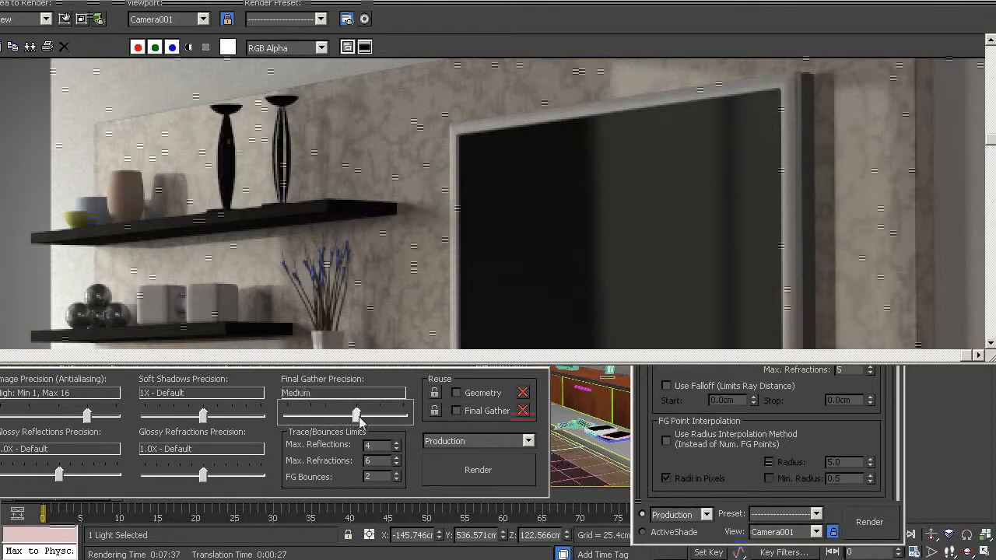
pyautogui.click(887, 425)
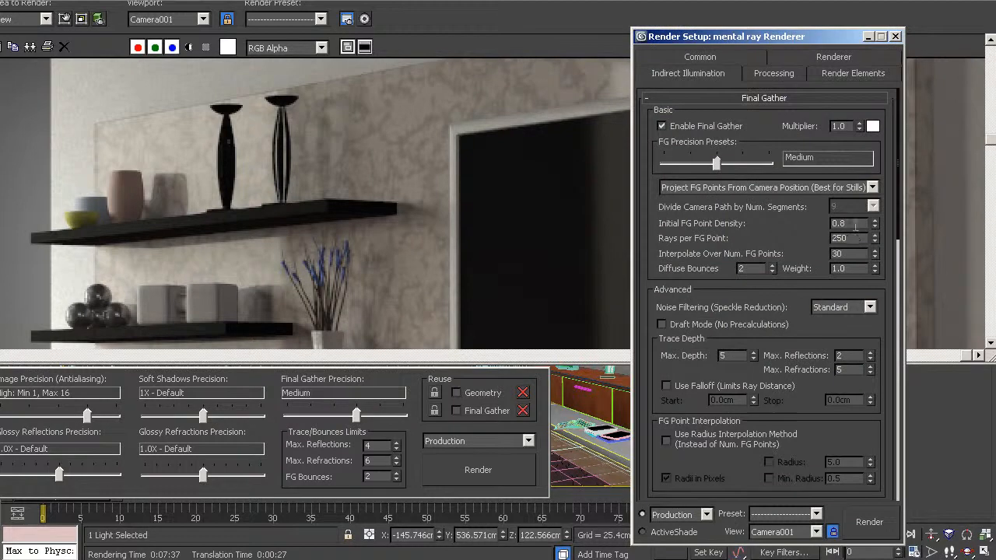
pyautogui.doubleClick(854, 224)
pyautogui.doubleClick(854, 240)
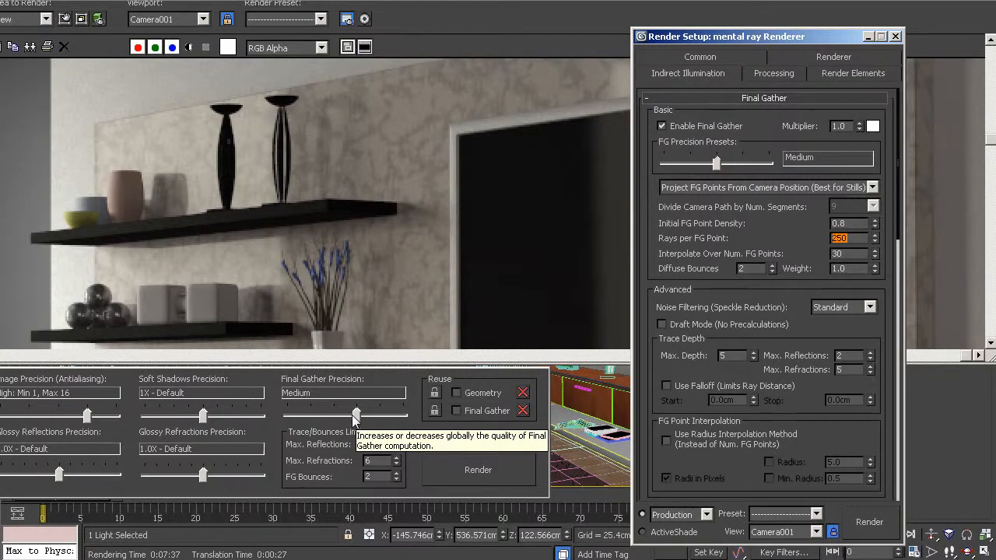
# Step: Set the Final Gather precision to Draft and review its FG point density, rays and interpolation values
pyautogui.moveTo(354, 415); pyautogui.dragTo(309, 416)
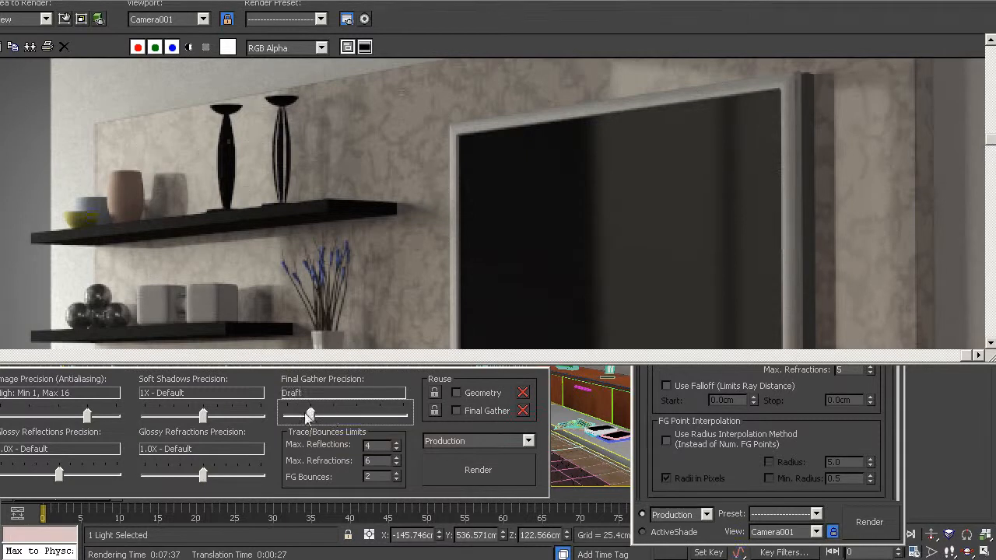
pyautogui.click(826, 421)
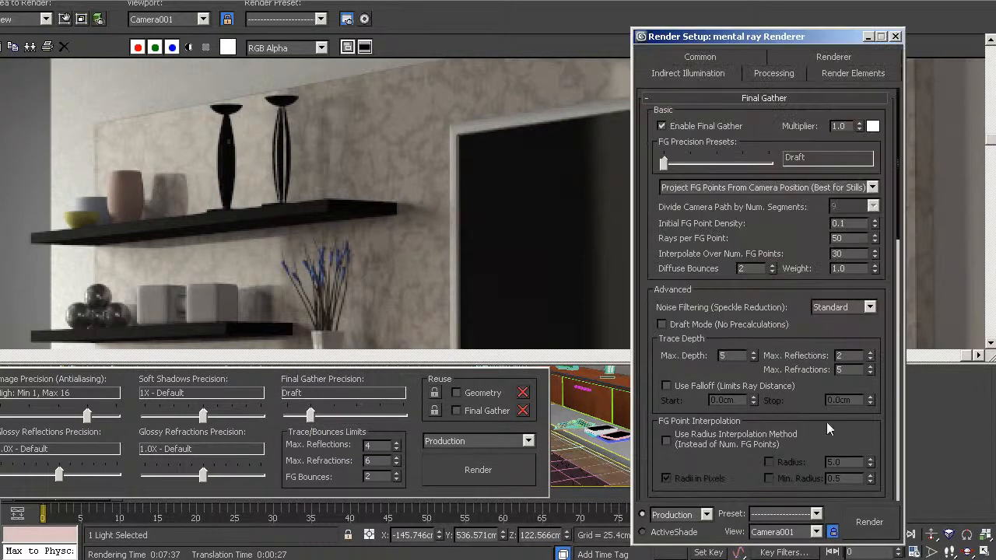
pyautogui.doubleClick(842, 223)
pyautogui.doubleClick(853, 238)
pyautogui.doubleClick(847, 255)
# Step: Return the Final Gather precision to Medium and set the initial FG point density to 1
pyautogui.click(320, 413)
pyautogui.moveTo(321, 415); pyautogui.dragTo(354, 416)
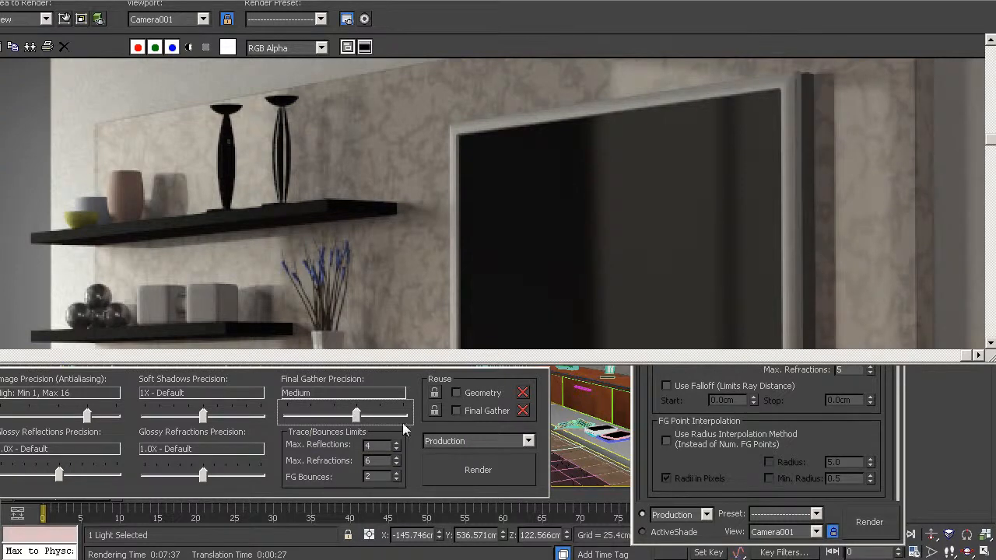
pyautogui.click(842, 439)
pyautogui.doubleClick(860, 226)
pyautogui.doubleClick(859, 238)
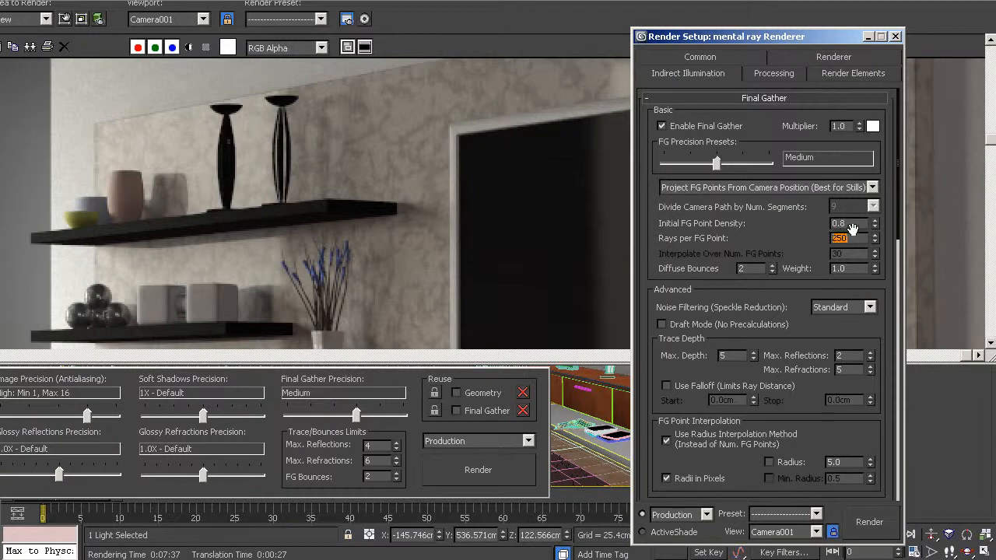
pyautogui.doubleClick(855, 223)
pyautogui.write('1')
pyautogui.moveTo(793, 36); pyautogui.dragTo(690, 26)
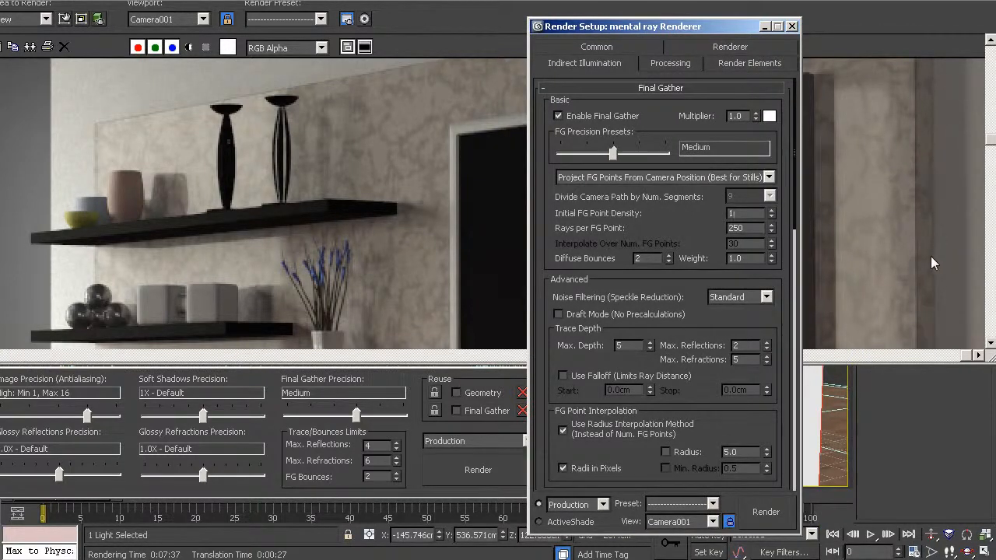
# Step: Set the rays per FG point to 100 and turn off the radius interpolation method
pyautogui.click(754, 228)
pyautogui.write('10')
pyautogui.press('Return')
pyautogui.write('100')
pyautogui.press('Return')
pyautogui.click(759, 228)
pyautogui.doubleClick(751, 228)
pyautogui.click(563, 431)
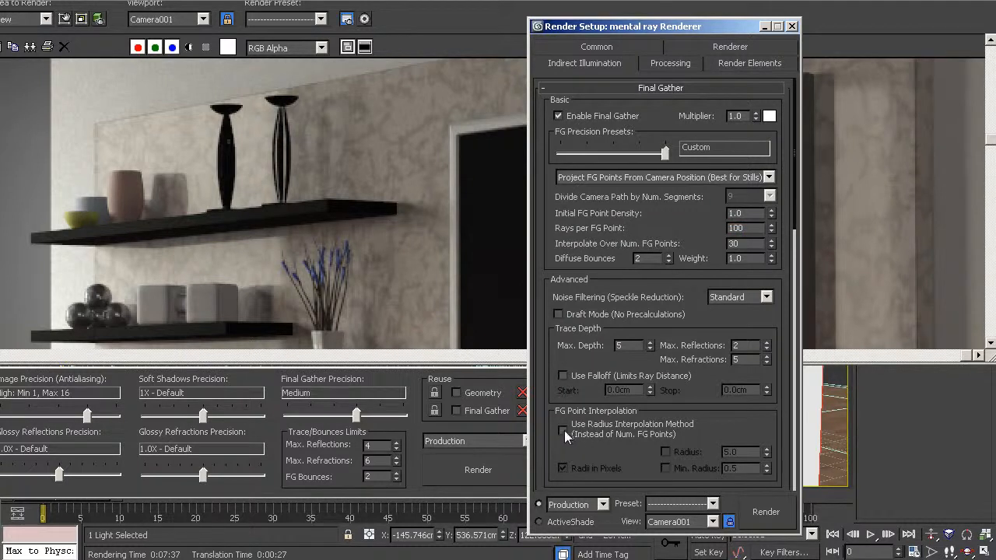
# Step: Set the Final Gather interpolation to 10 FG points and review the density and rays values
pyautogui.doubleClick(747, 244)
pyautogui.write('10')
pyautogui.press('Return')
pyautogui.doubleClick(750, 213)
pyautogui.doubleClick(752, 228)
pyautogui.doubleClick(750, 243)
pyautogui.doubleClick(748, 228)
pyautogui.click(750, 241)
pyautogui.doubleClick(748, 228)
# Step: Place a render region over the TV's upper right corner and the adjoining wall panel, and render it
pyautogui.click(348, 142)
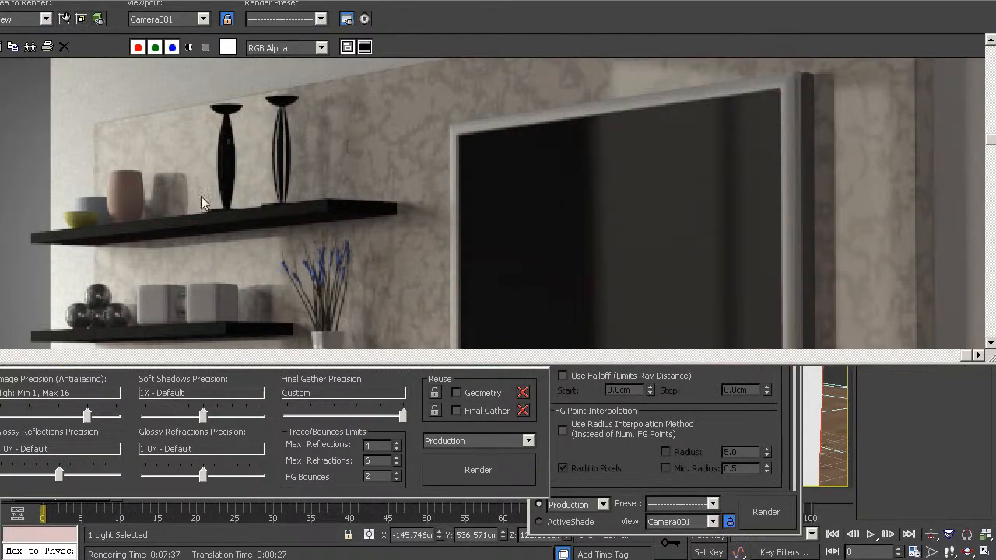
pyautogui.click(65, 19)
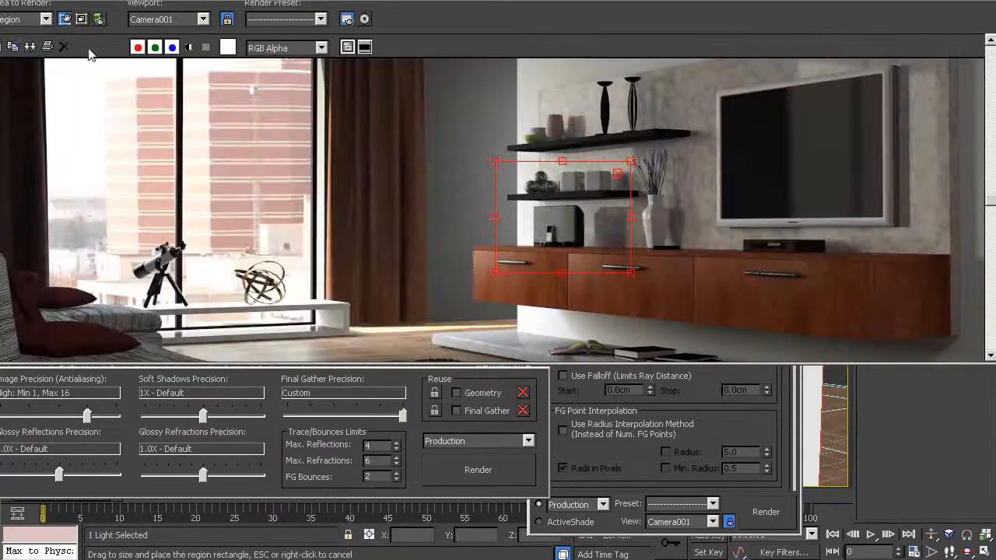
pyautogui.moveTo(562, 237); pyautogui.dragTo(917, 199)
pyautogui.moveTo(848, 179); pyautogui.dragTo(857, 142)
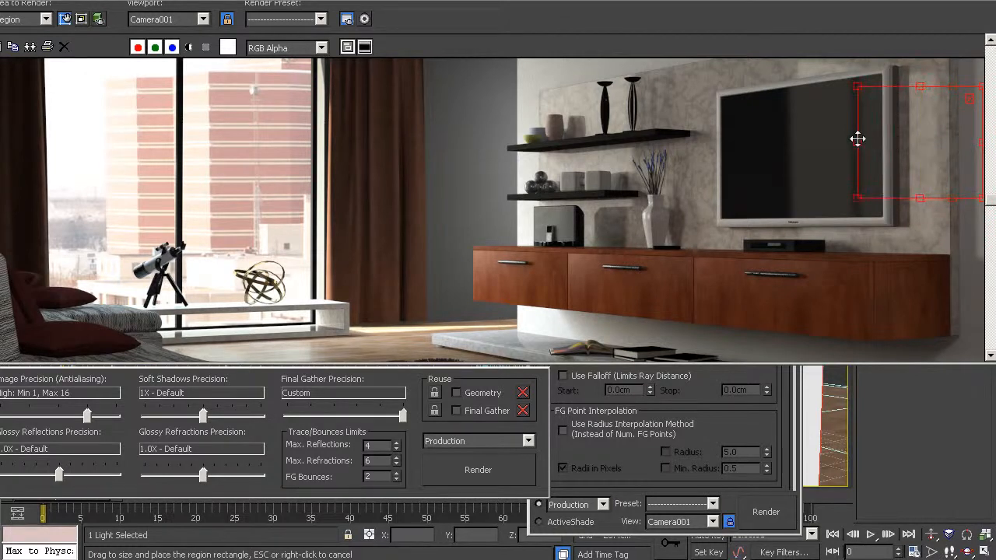
pyautogui.moveTo(919, 199); pyautogui.dragTo(921, 161)
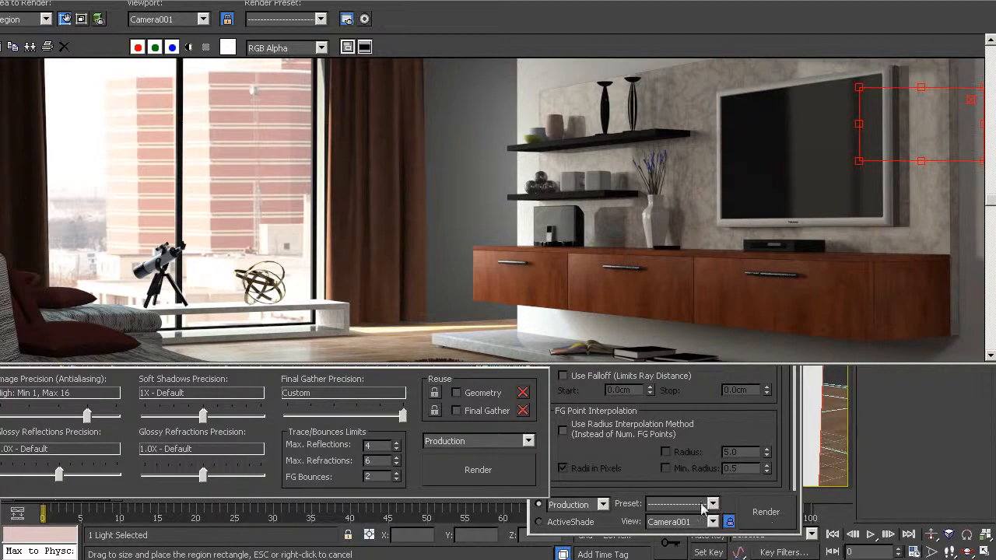
pyautogui.click(479, 470)
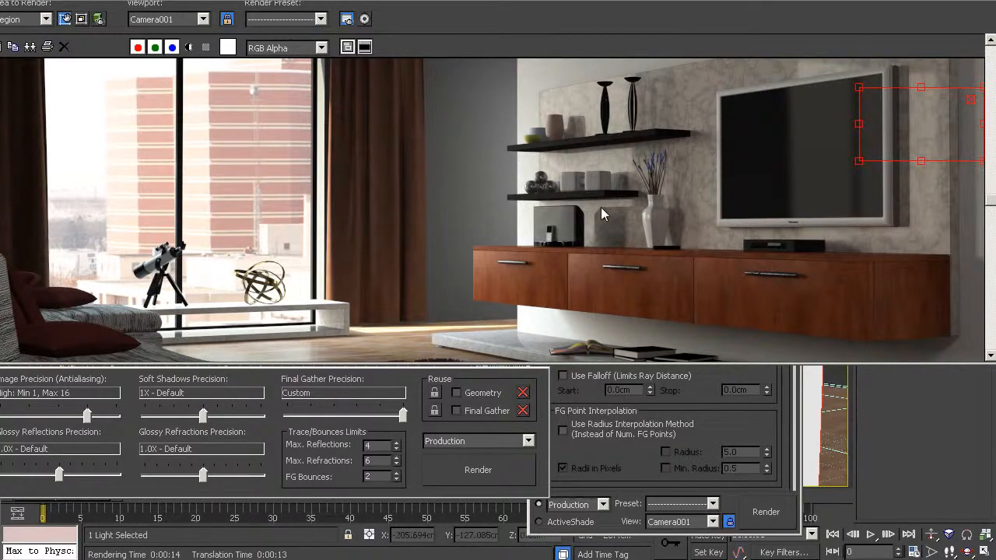
# Step: Leave region editing and examine the re-rendered TV corner and wall panel edge in an enlarged frame window
pyautogui.click(65, 19)
pyautogui.scroll(1, 827, 216)
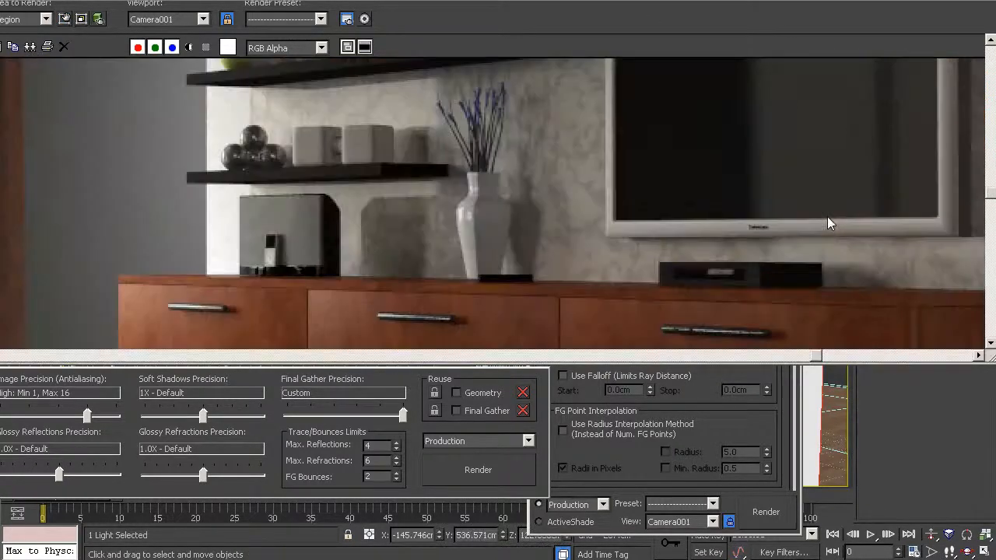
pyautogui.moveTo(880, 182); pyautogui.dragTo(552, 272, button='middle')
pyautogui.moveTo(794, 217); pyautogui.dragTo(652, 192, button='middle')
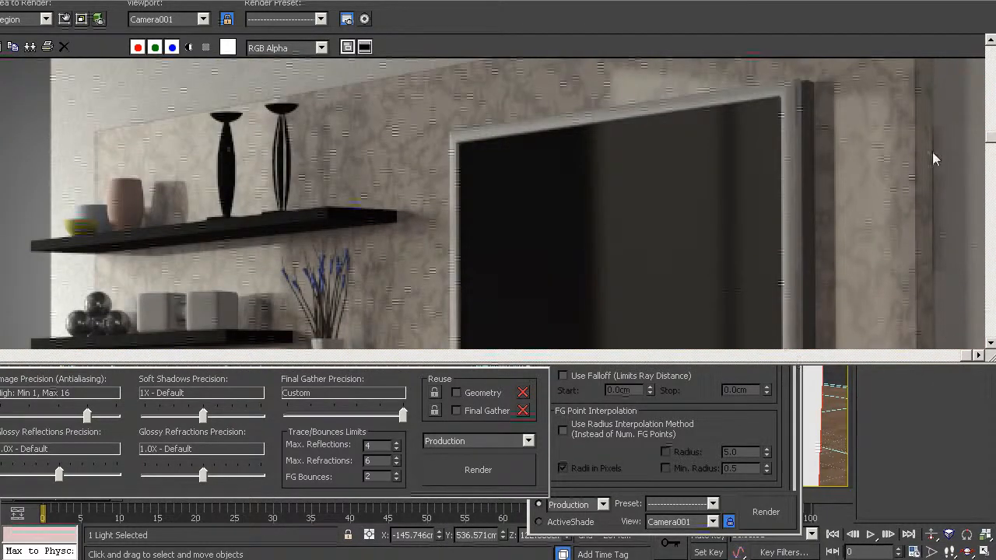
pyautogui.moveTo(990, 139); pyautogui.dragTo(990, 131)
pyautogui.moveTo(992, 359); pyautogui.dragTo(950, 477)
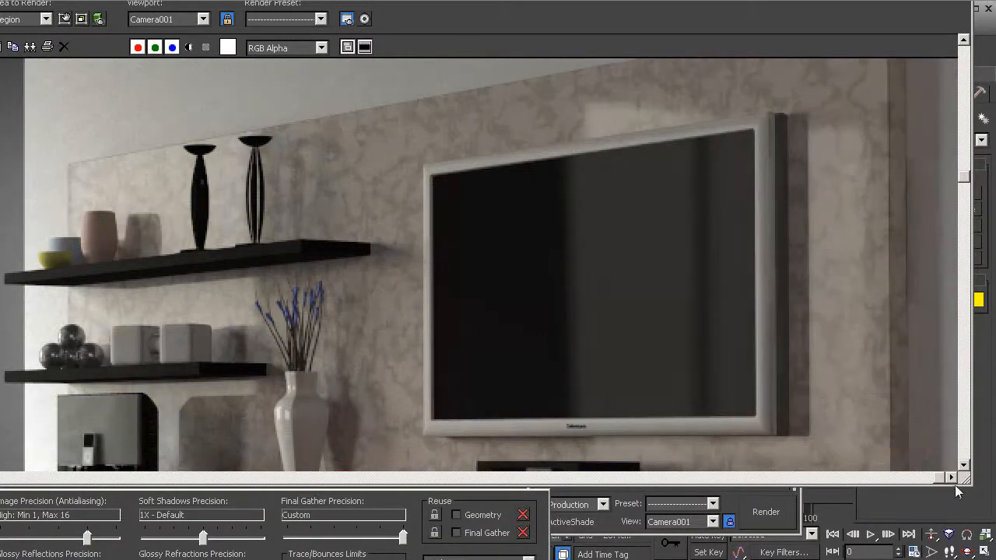
pyautogui.moveTo(965, 179); pyautogui.dragTo(968, 150)
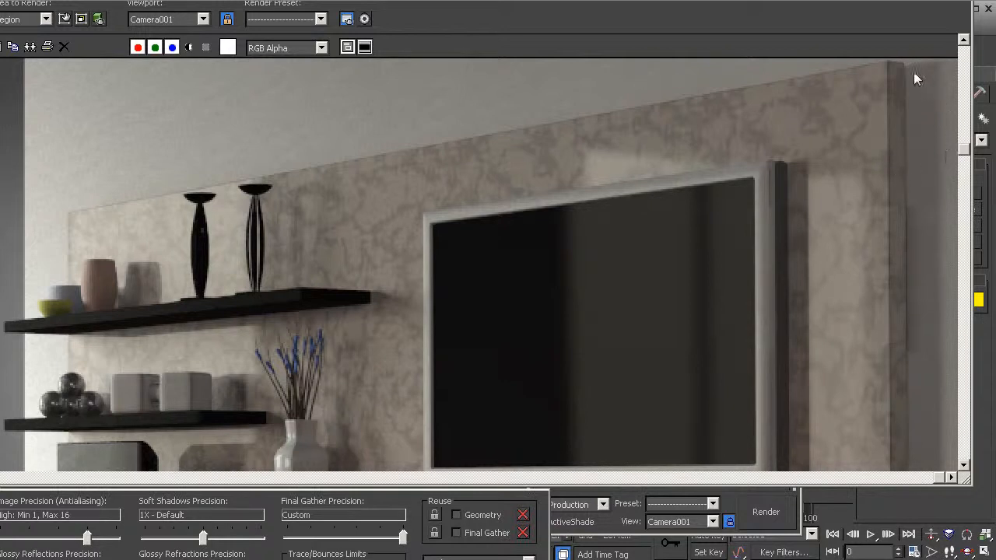
pyautogui.moveTo(963, 152); pyautogui.dragTo(964, 161)
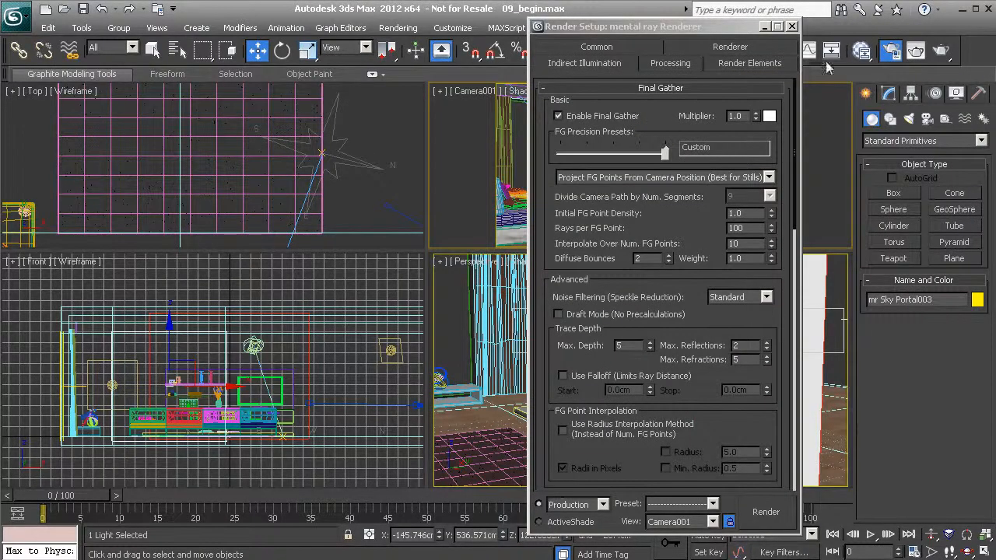
# Step: Close the render setup and load all scene materials into the Slate Material Editor
pyautogui.click(792, 27)
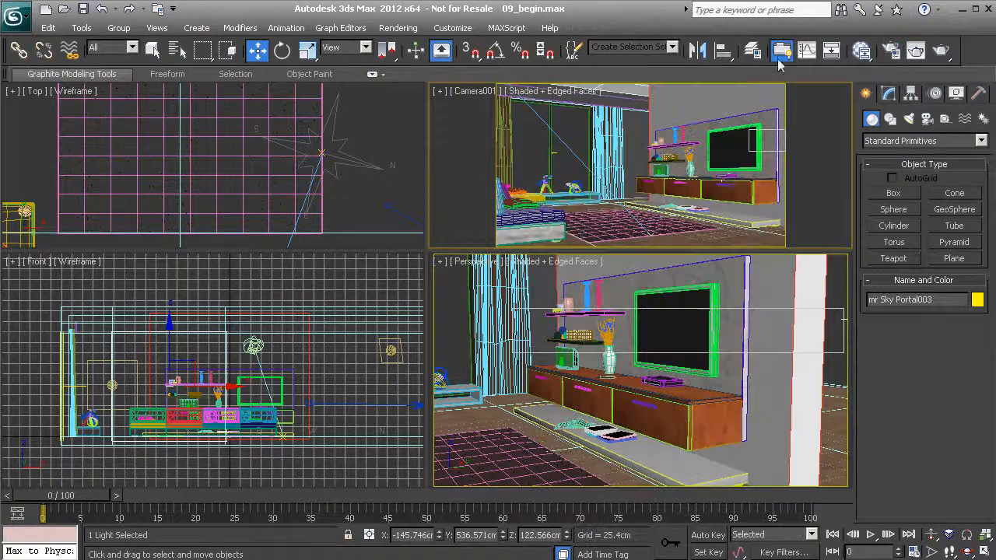
pyautogui.middleClick(637, 360)
pyautogui.keyDown('alt'); pyautogui.moveTo(638, 360); pyautogui.dragTo(669, 365, button='middle'); pyautogui.keyUp('alt')
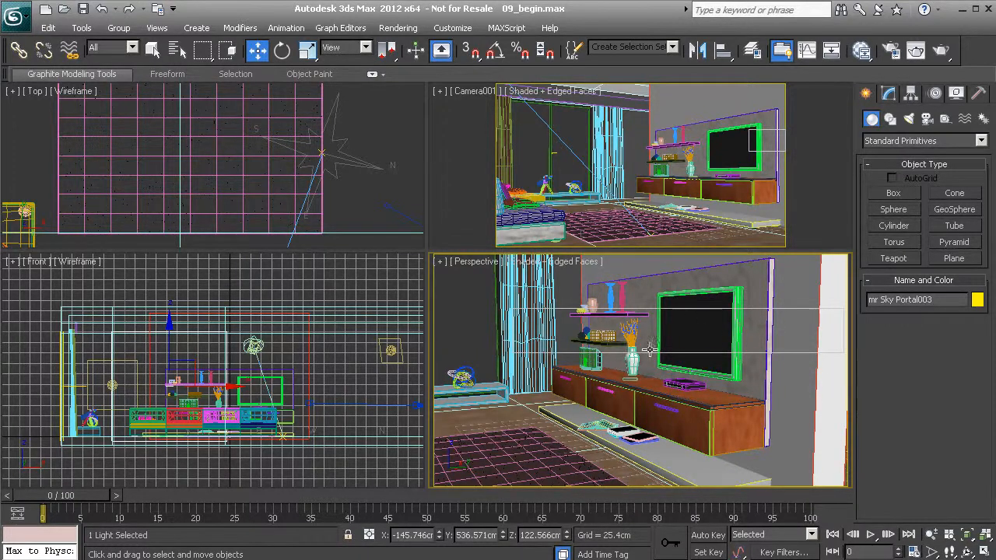
pyautogui.press('m')
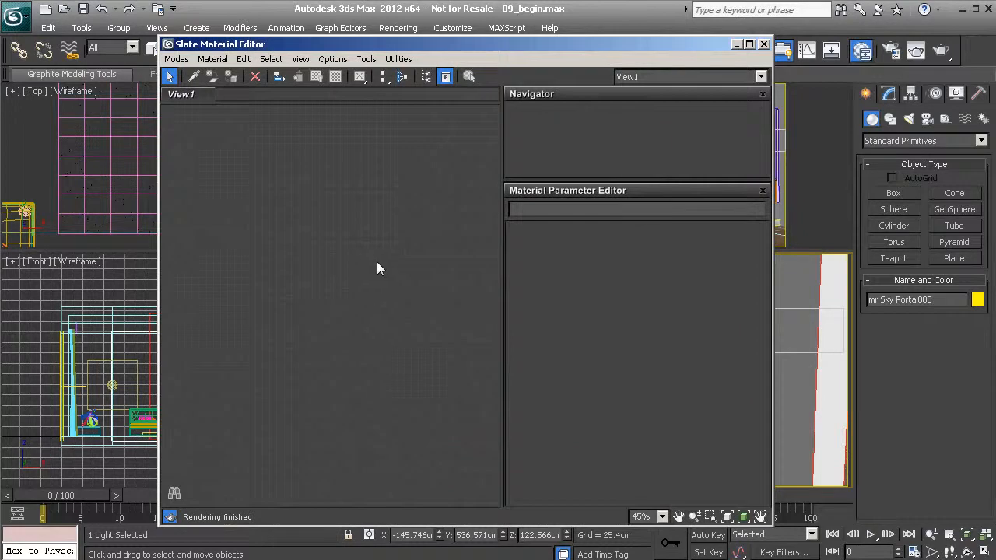
pyautogui.click(212, 60)
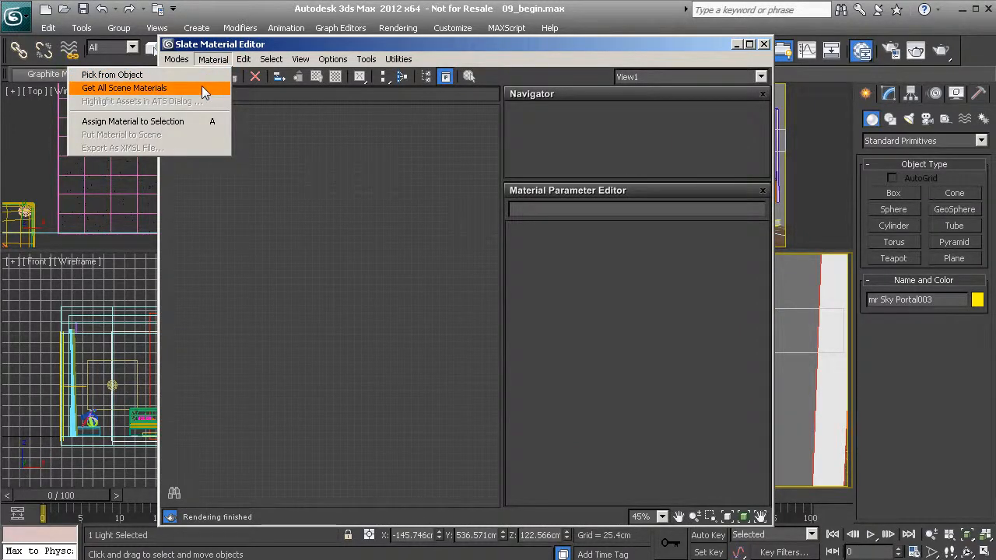
pyautogui.click(202, 87)
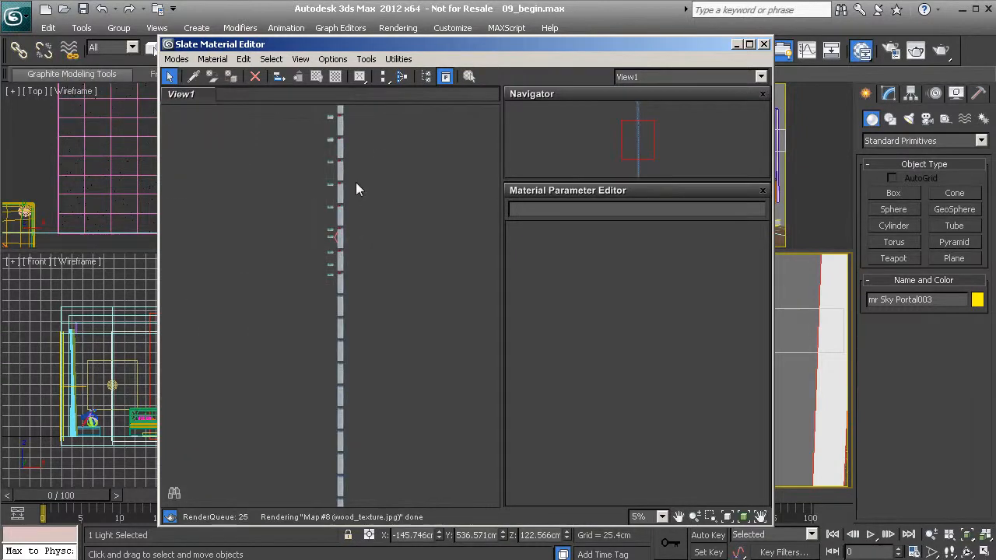
# Step: Open the parameters of the topmost Arch & Design material, Material #25, at its Special Effects settings
pyautogui.scroll(10, 330, 286)
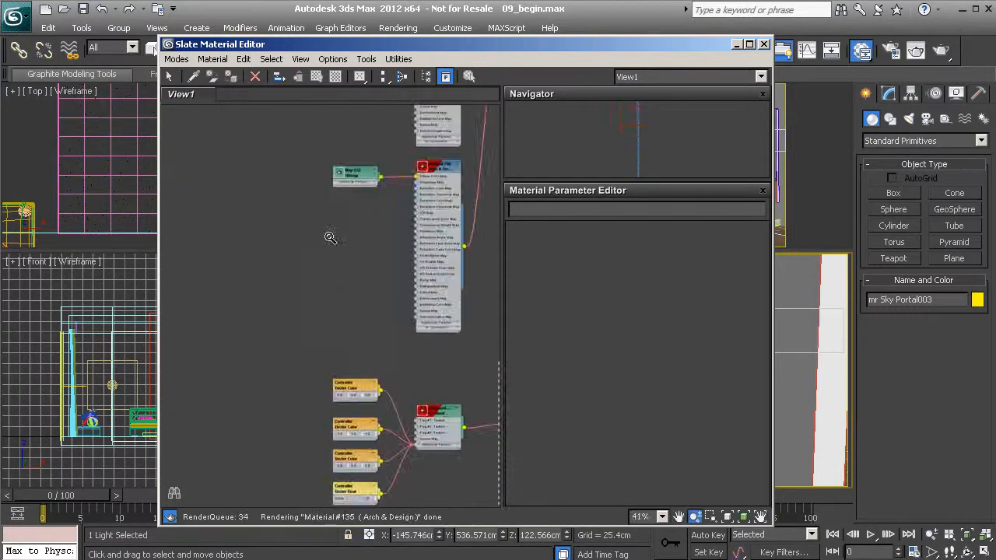
pyautogui.moveTo(375, 295); pyautogui.dragTo(349, 374, button='middle')
pyautogui.moveTo(387, 191); pyautogui.dragTo(326, 339, button='middle')
pyautogui.click(311, 144)
pyautogui.doubleClick(311, 144)
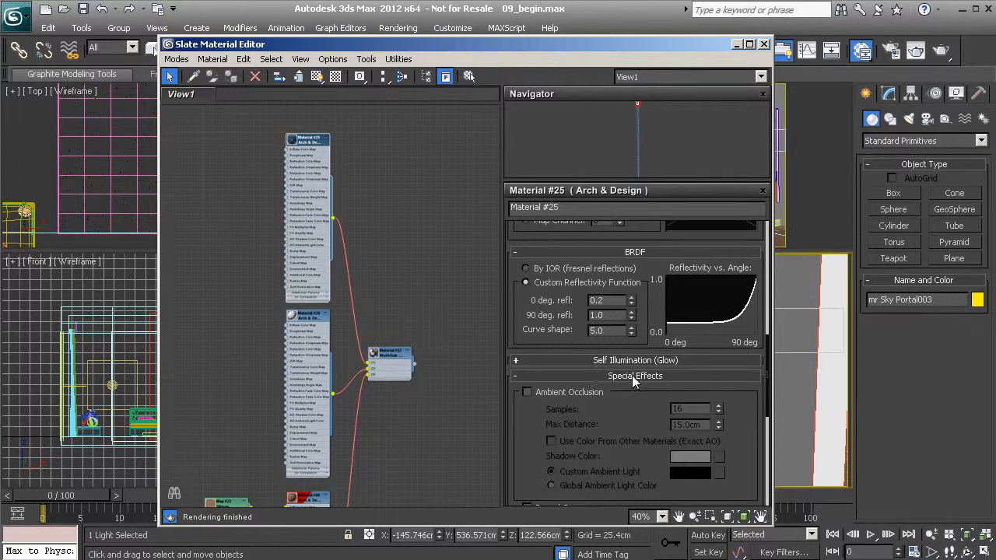
# Step: Enable Ambient Occlusion for Material #25 with a max distance of 15.0cm
pyautogui.click(556, 393)
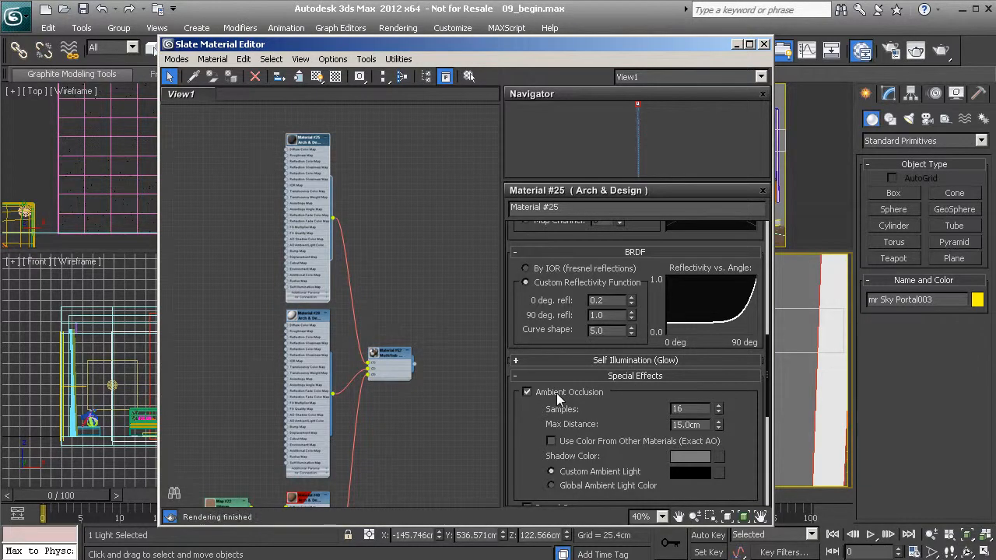
pyautogui.moveTo(532, 421); pyautogui.dragTo(529, 363)
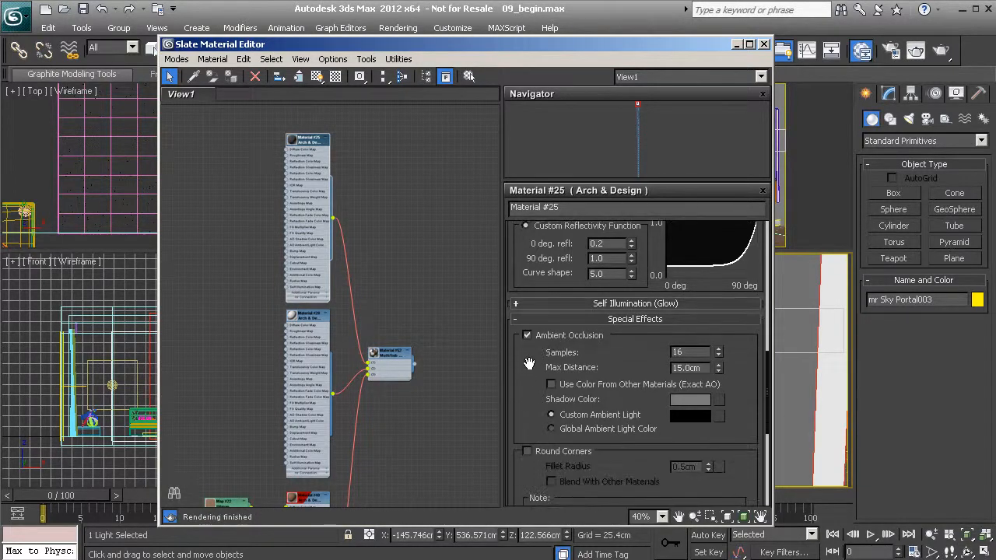
pyautogui.doubleClick(701, 368)
pyautogui.click(704, 368)
pyautogui.doubleClick(704, 368)
pyautogui.click(705, 368)
# Step: Move the Slate Material Editor aside to uncover the TV in the camera viewport, and save the scene
pyautogui.moveTo(620, 48); pyautogui.dragTo(516, 46)
pyautogui.moveTo(778, 338); pyautogui.dragTo(748, 354, button='middle')
pyautogui.scroll(3, 748, 350)
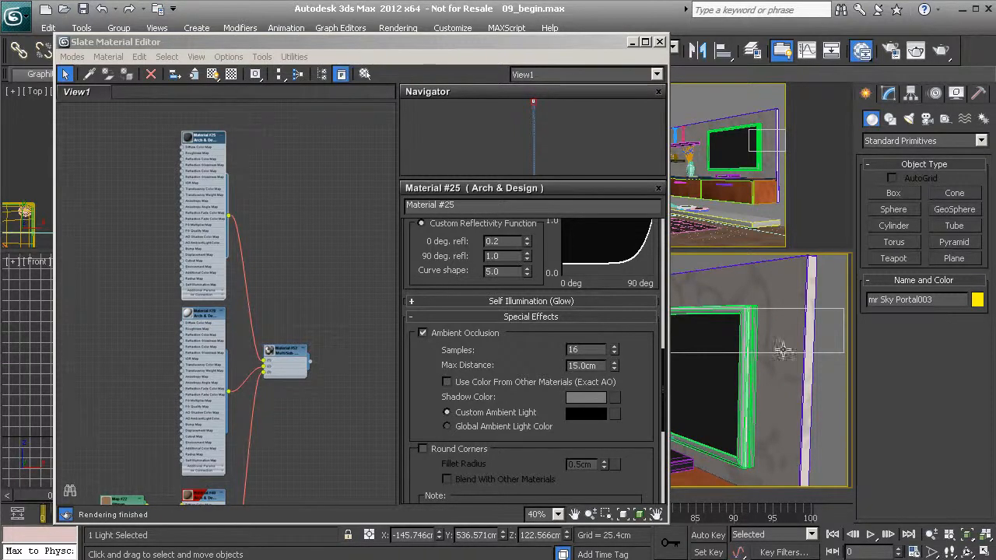
pyautogui.hotkey('ctrl', 's')
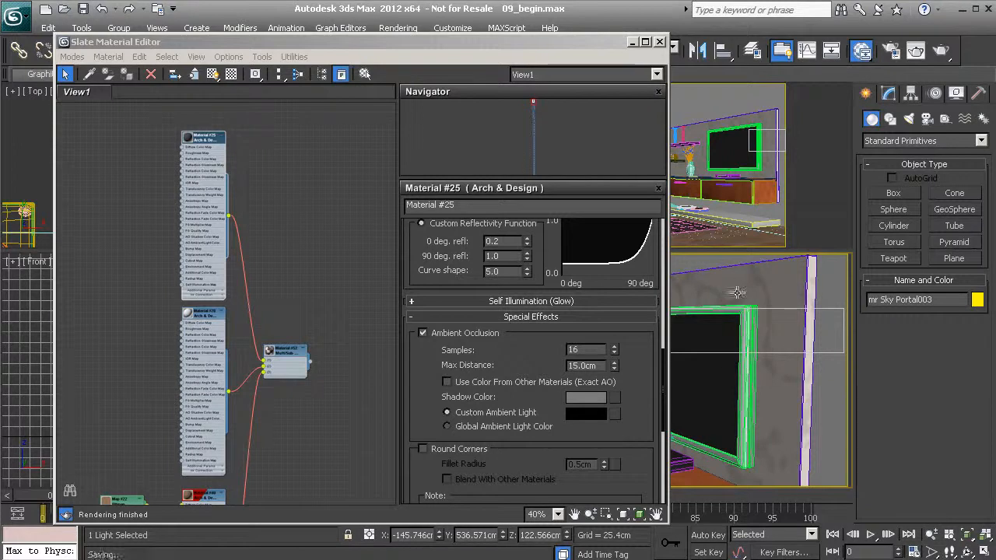
# Step: Enable Ambient Occlusion in the Special Effects settings of Material #28 and Material #40
pyautogui.moveTo(272, 226); pyautogui.dragTo(311, 219, button='middle')
pyautogui.doubleClick(250, 304)
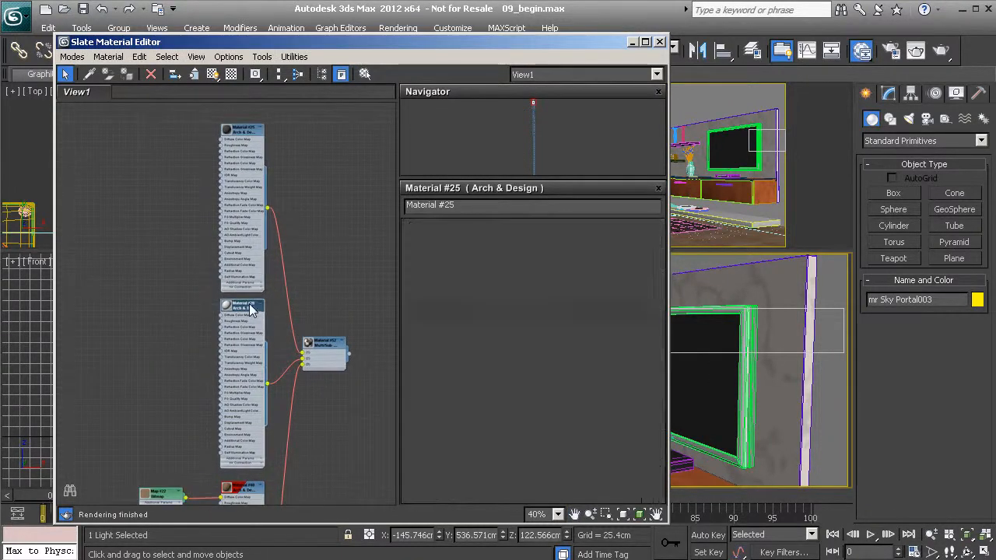
pyautogui.moveTo(345, 309); pyautogui.dragTo(340, 254, button='middle')
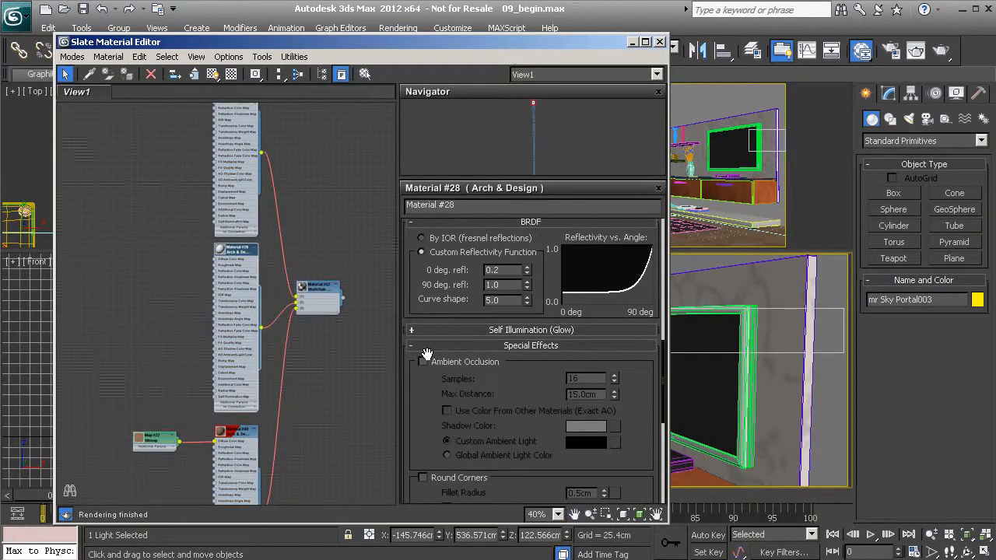
pyautogui.moveTo(301, 338); pyautogui.dragTo(313, 264, button='middle')
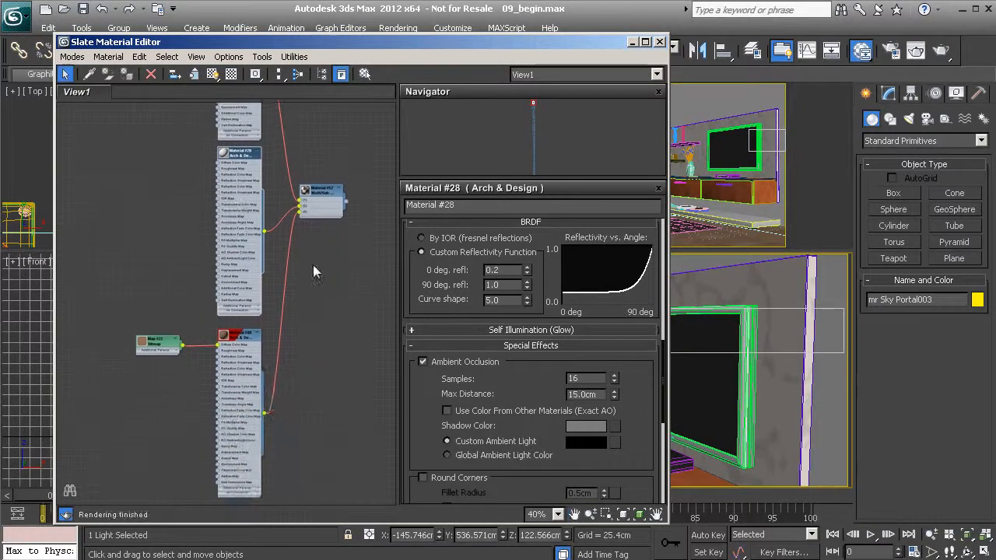
pyautogui.doubleClick(237, 336)
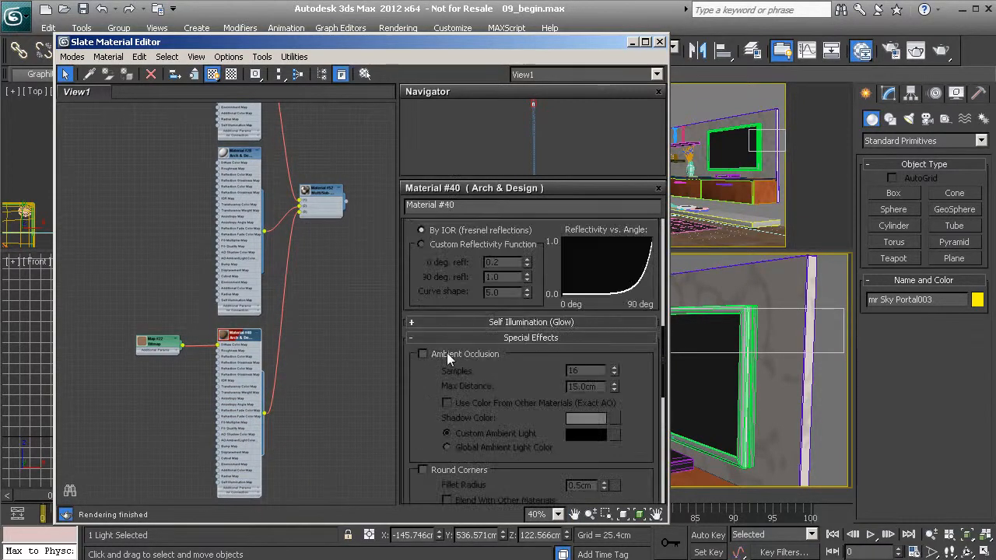
pyautogui.click(422, 354)
# Step: Enable Ambient Occlusion for the Arch & Design materials Material #148 and Material #78
pyautogui.moveTo(322, 403); pyautogui.dragTo(315, 132, button='middle')
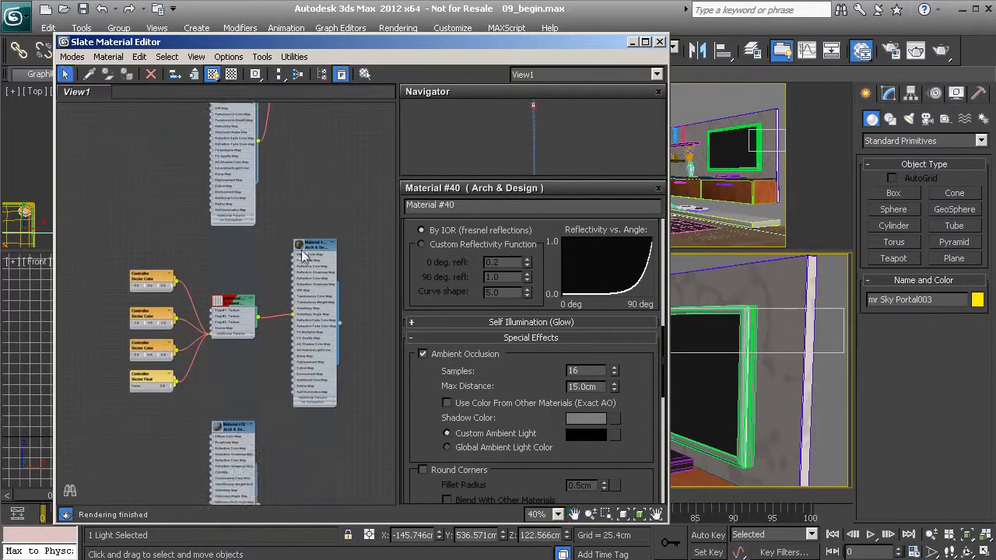
pyautogui.doubleClick(306, 247)
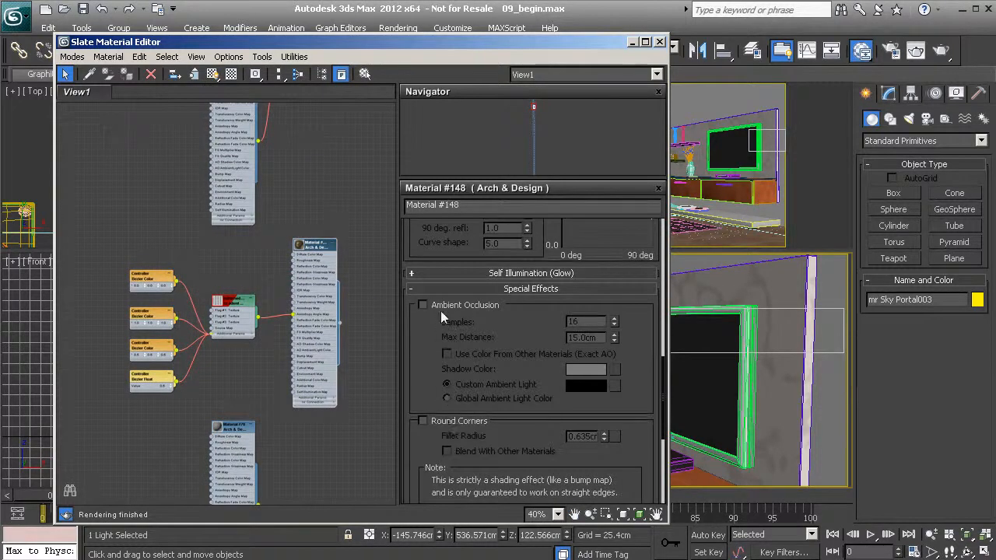
pyautogui.click(422, 305)
pyautogui.moveTo(342, 342); pyautogui.dragTo(343, 177, button='middle')
pyautogui.doubleClick(233, 264)
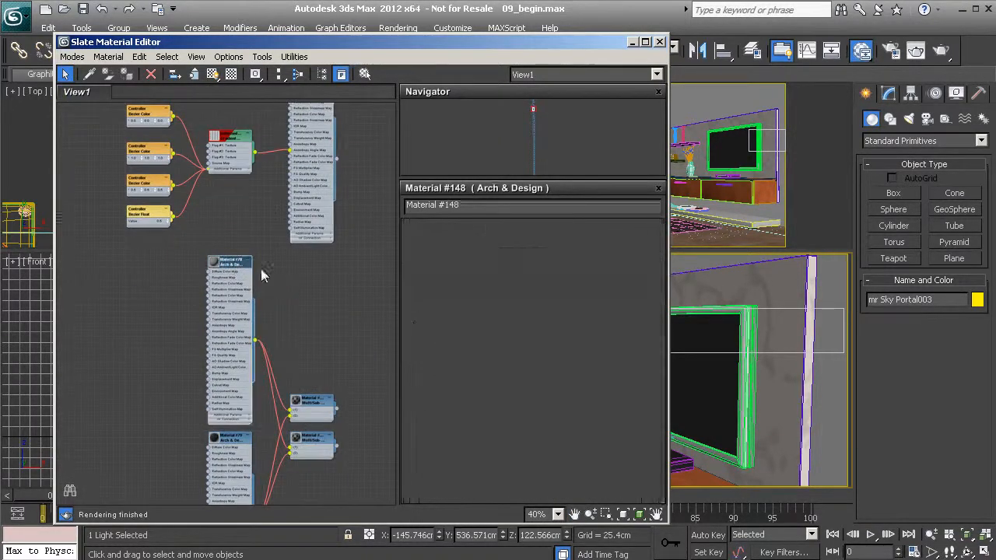
pyautogui.click(448, 411)
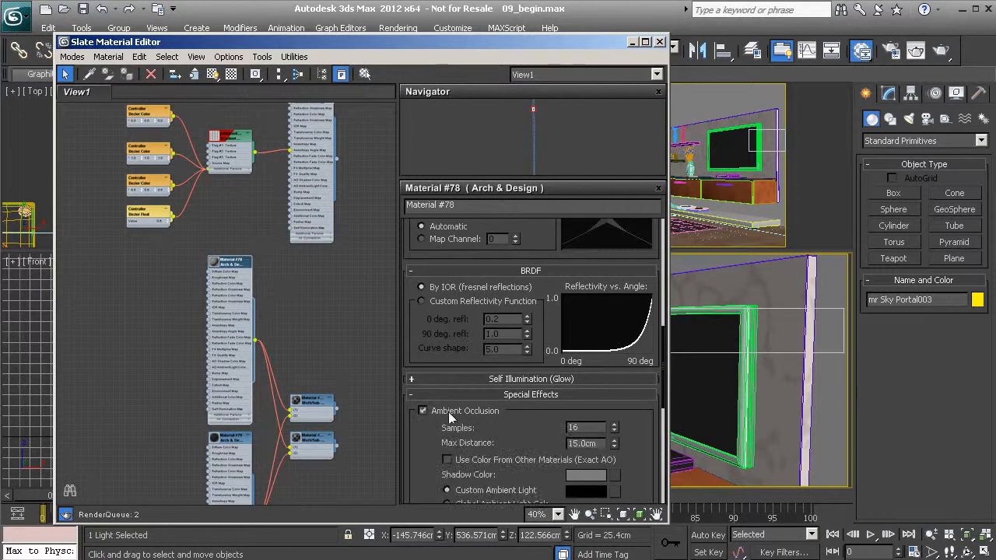
# Step: Enable Ambient Occlusion for the Arch & Design materials Material #79 and Material #56
pyautogui.moveTo(278, 359); pyautogui.dragTo(268, 196, button='middle')
pyautogui.doubleClick(222, 275)
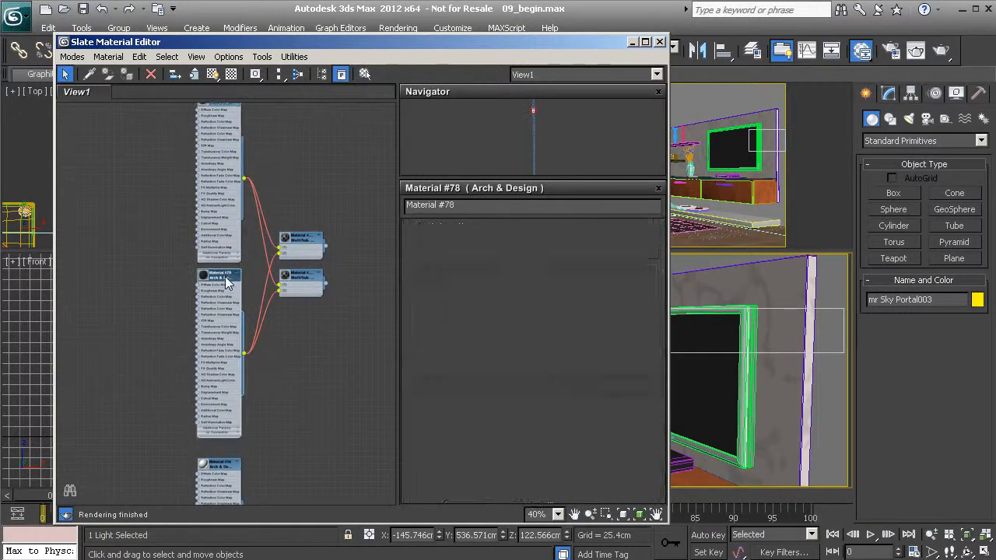
pyautogui.click(458, 307)
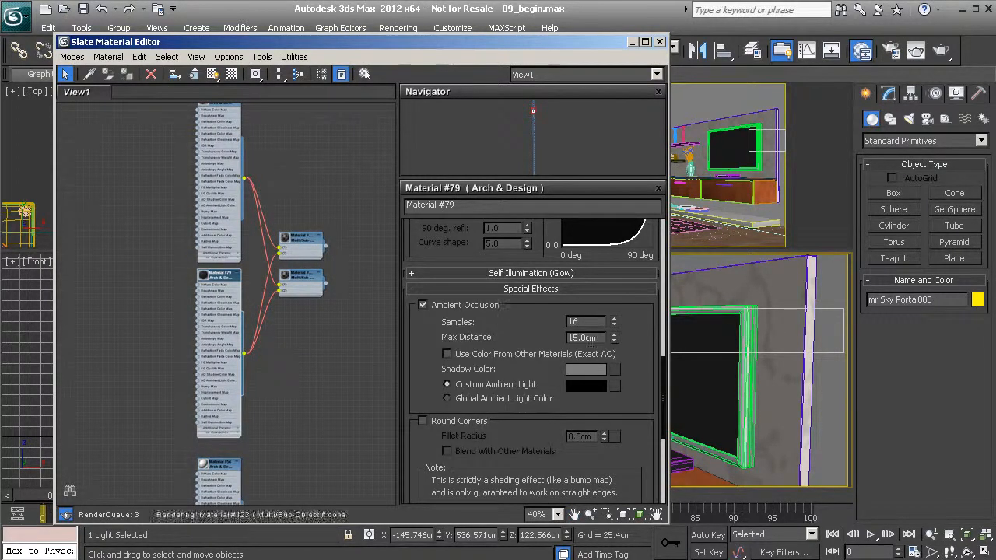
pyautogui.moveTo(289, 350); pyautogui.dragTo(283, 166, button='middle')
pyautogui.doubleClick(214, 280)
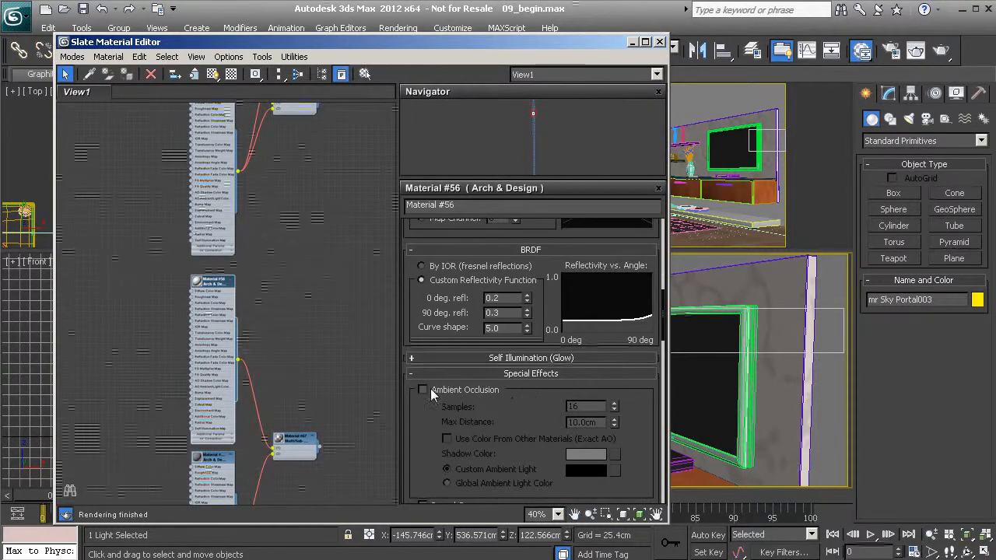
pyautogui.click(424, 390)
# Step: Enable Ambient Occlusion for the Arch & Design material directly below Material #56 and for Material #71
pyautogui.moveTo(302, 388); pyautogui.dragTo(300, 201, button='middle')
pyautogui.doubleClick(214, 272)
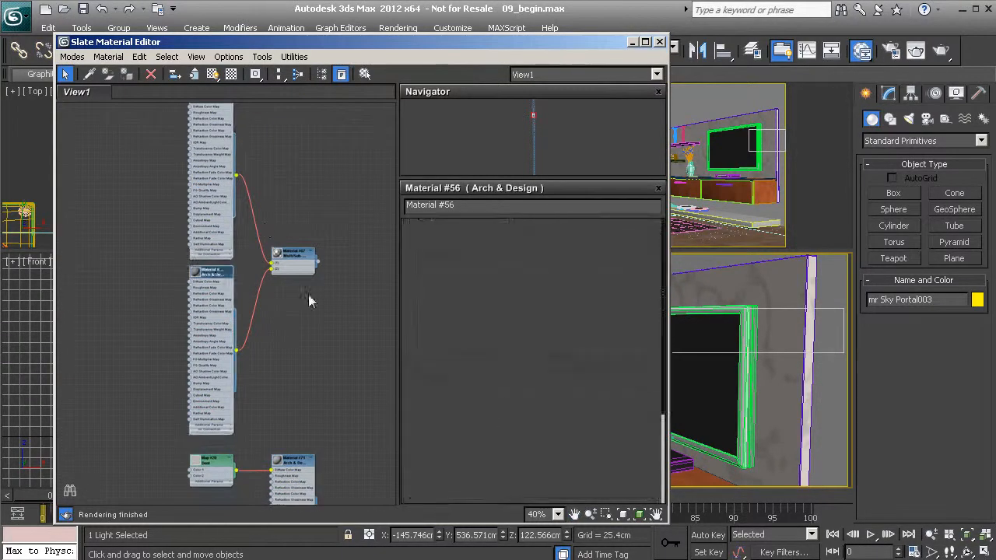
pyautogui.click(423, 293)
pyautogui.moveTo(298, 374); pyautogui.dragTo(312, 187, button='middle')
pyautogui.doubleClick(305, 273)
pyautogui.click(466, 305)
# Step: Enable Ambient Occlusion for Material #69, the Arch & Design material below Material #71
pyautogui.moveTo(310, 466); pyautogui.dragTo(299, 307, button='middle')
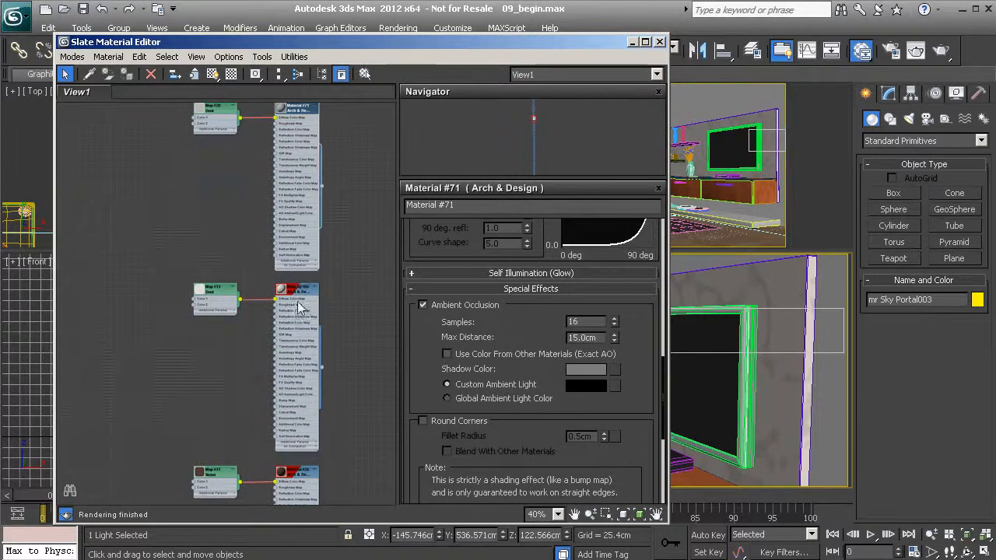
pyautogui.doubleClick(299, 308)
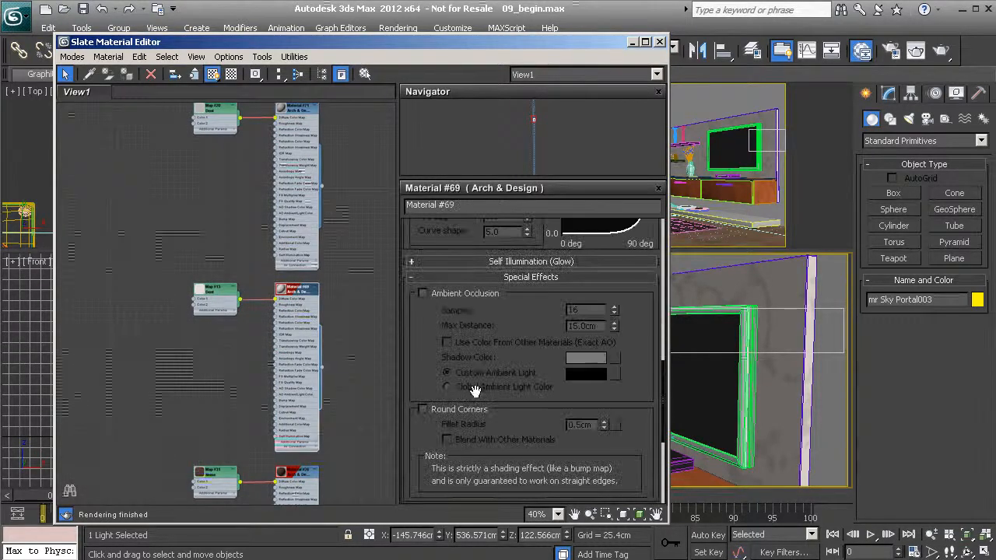
pyautogui.click(454, 294)
pyautogui.moveTo(283, 343); pyautogui.dragTo(256, 125, button='middle')
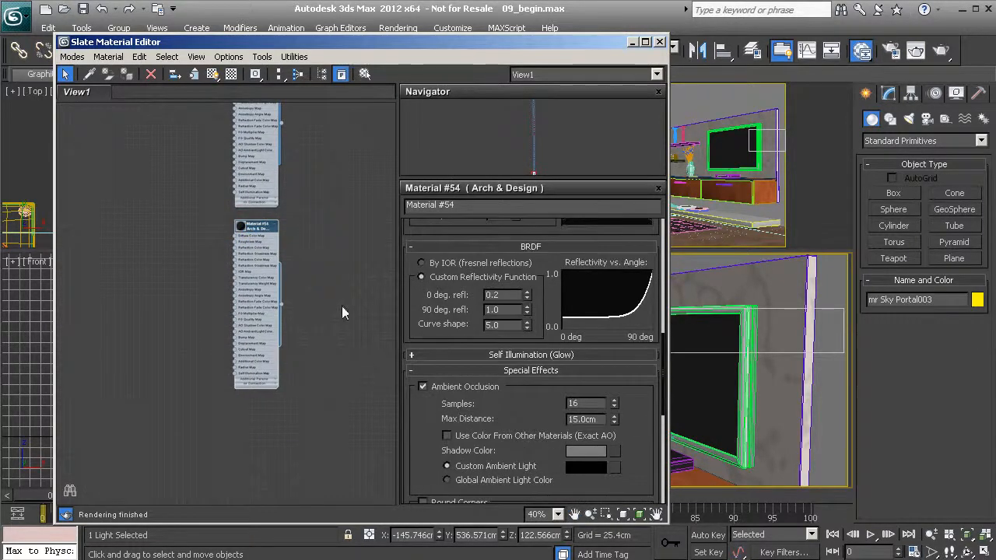
pyautogui.moveTo(331, 153); pyautogui.dragTo(310, 468, button='middle')
pyautogui.moveTo(294, 183); pyautogui.dragTo(277, 409, button='middle')
pyautogui.moveTo(316, 226); pyautogui.dragTo(317, 291, button='middle')
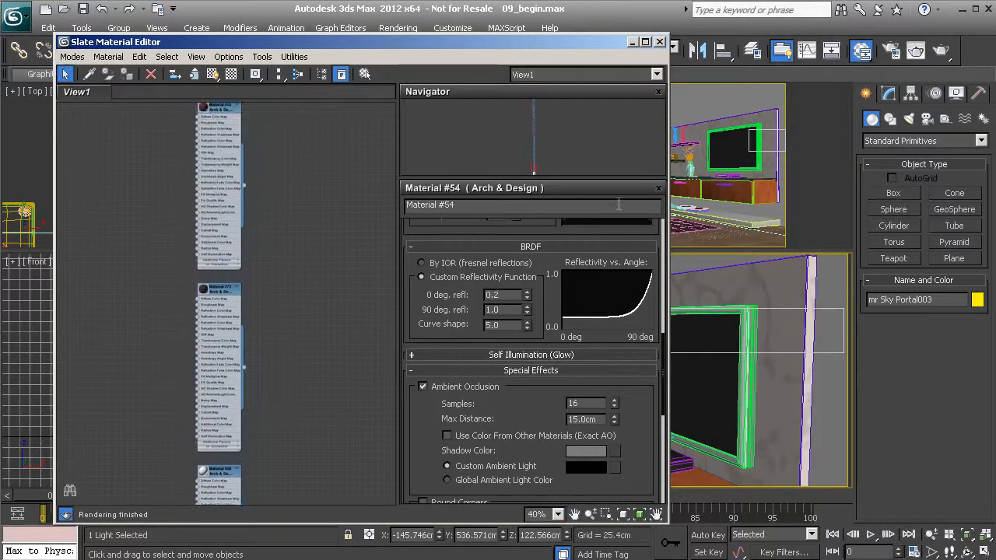
# Step: Show the rendered frame and extend the render region down over the TV's lower right corner and the cabinet's end
pyautogui.click(917, 52)
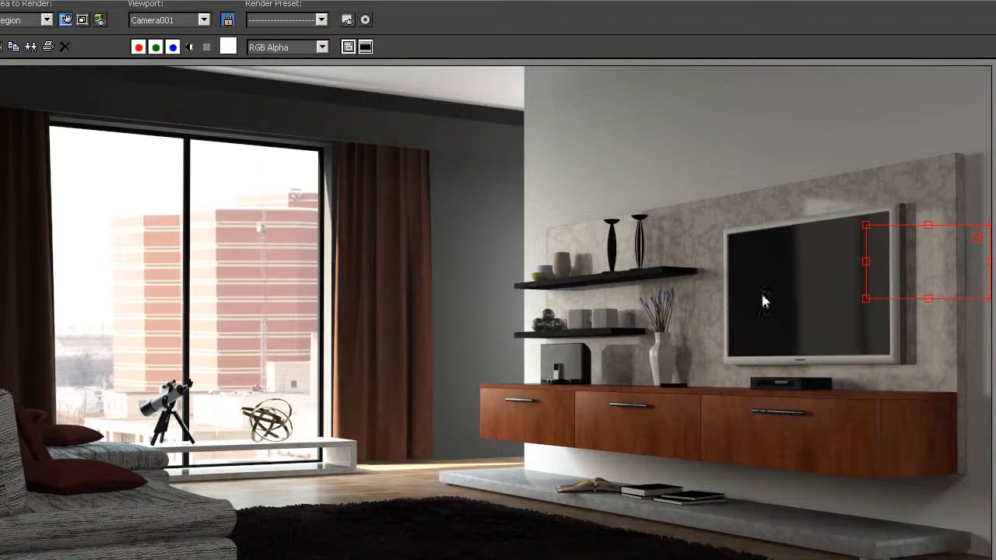
pyautogui.moveTo(905, 257); pyautogui.dragTo(915, 328)
pyautogui.moveTo(928, 366); pyautogui.dragTo(928, 426)
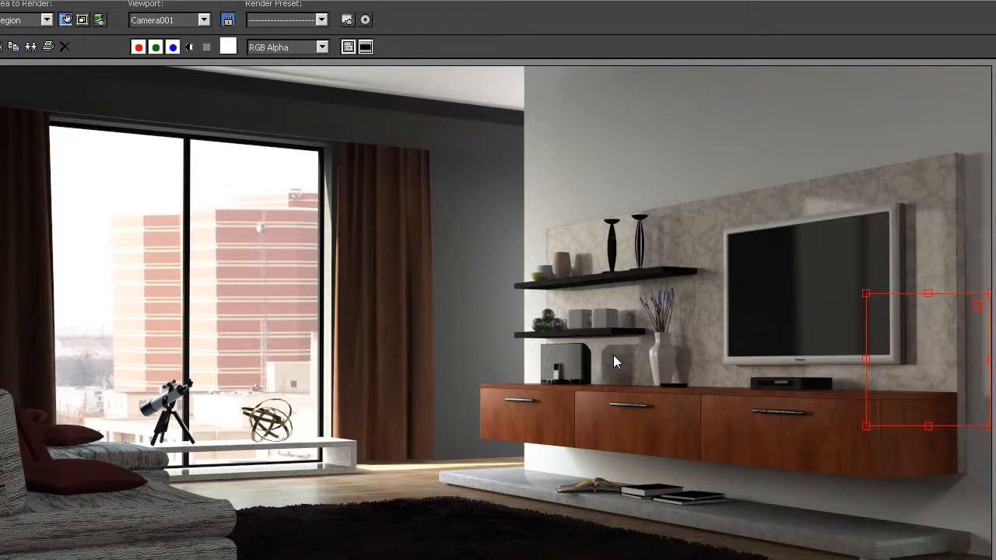
# Step: Leave region editing and examine the contact shadows around the shelves, TV and cabinet in the enlarged render
pyautogui.click(65, 20)
pyautogui.scroll(2, 507, 318)
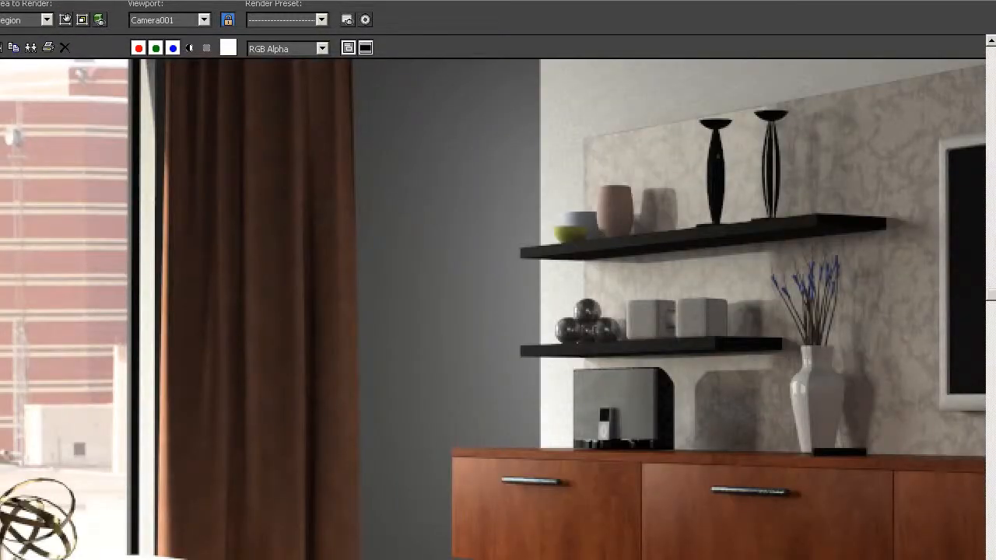
pyautogui.hscroll(6, 493, 310)
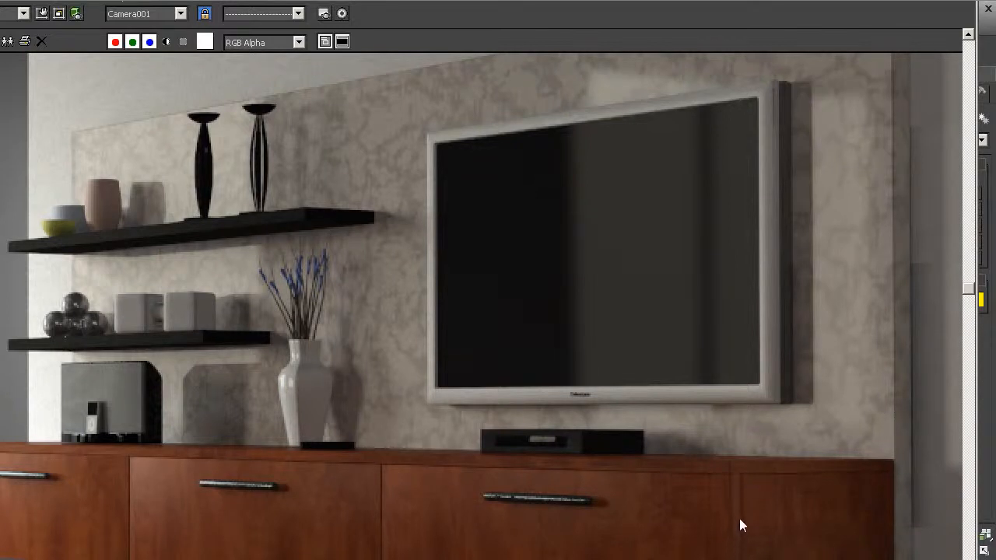
pyautogui.moveTo(743, 499); pyautogui.dragTo(750, 365, button='middle')
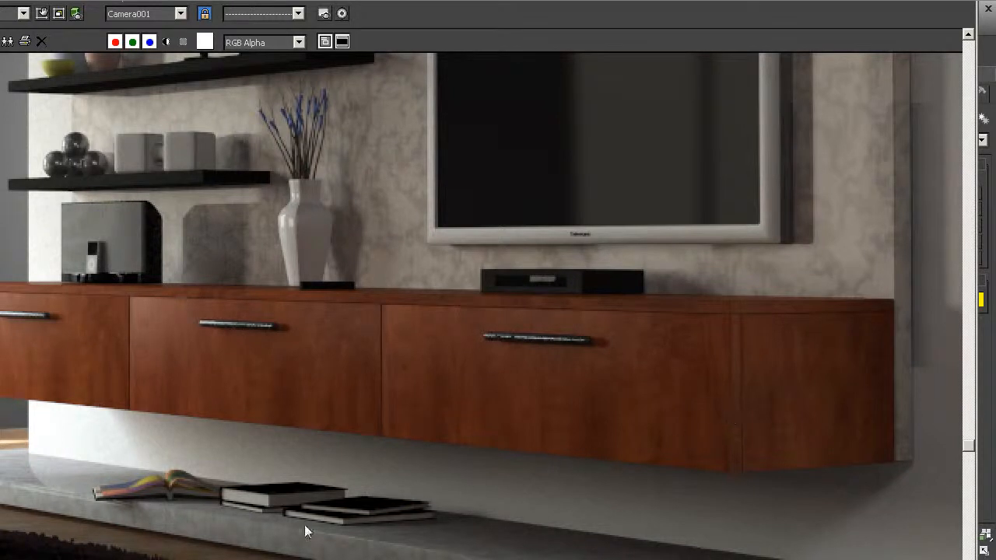
# Step: Shrink the rendered frame window so that its edges and scroll controls fit on the screen
pyautogui.moveTo(0, 295); pyautogui.dragTo(68, 296)
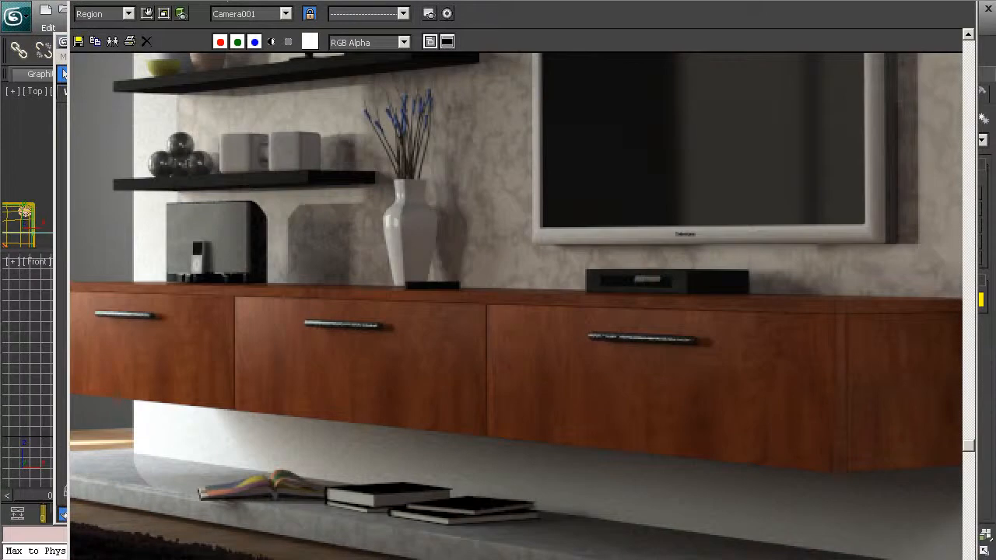
pyautogui.moveTo(801, 559); pyautogui.dragTo(801, 535)
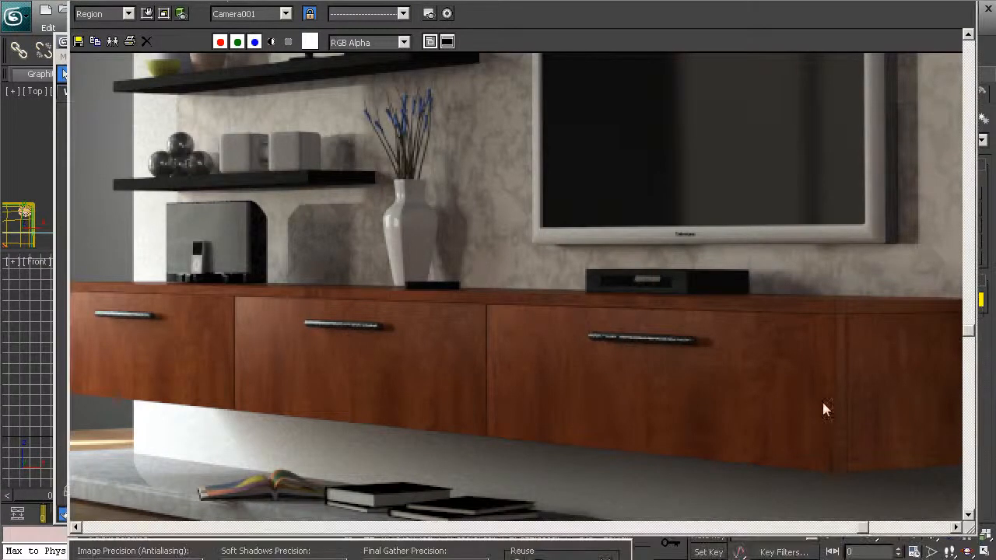
pyautogui.scroll(-5, 949, 344)
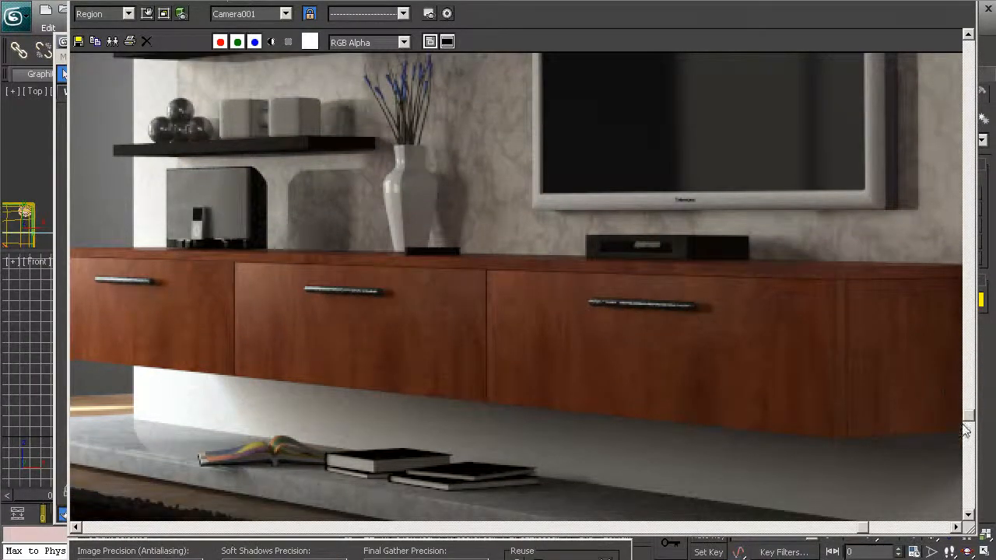
# Step: Move the render region onto the sofa, reshape it into a tall narrow strip across the red cushion and seat, and render it
pyautogui.click(146, 14)
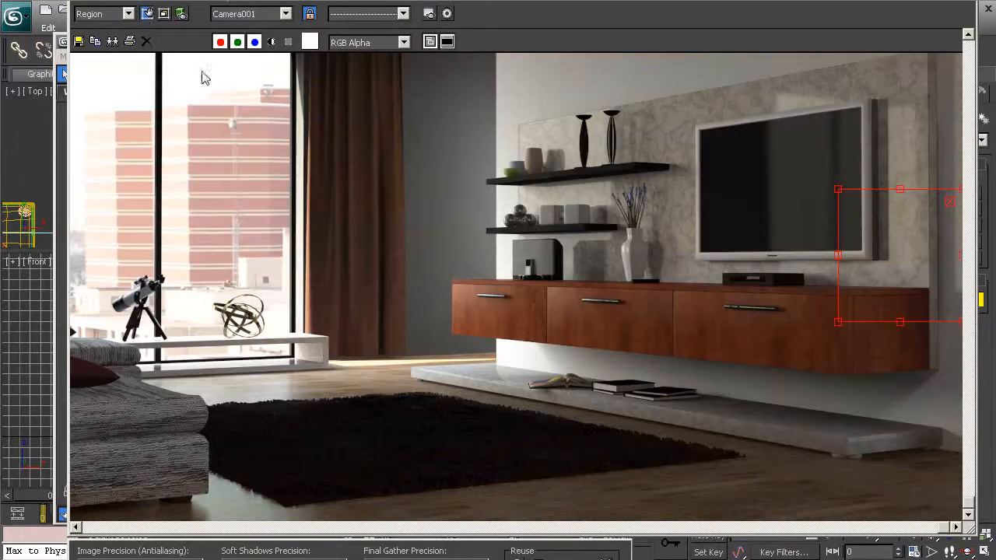
pyautogui.moveTo(871, 273); pyautogui.dragTo(127, 435)
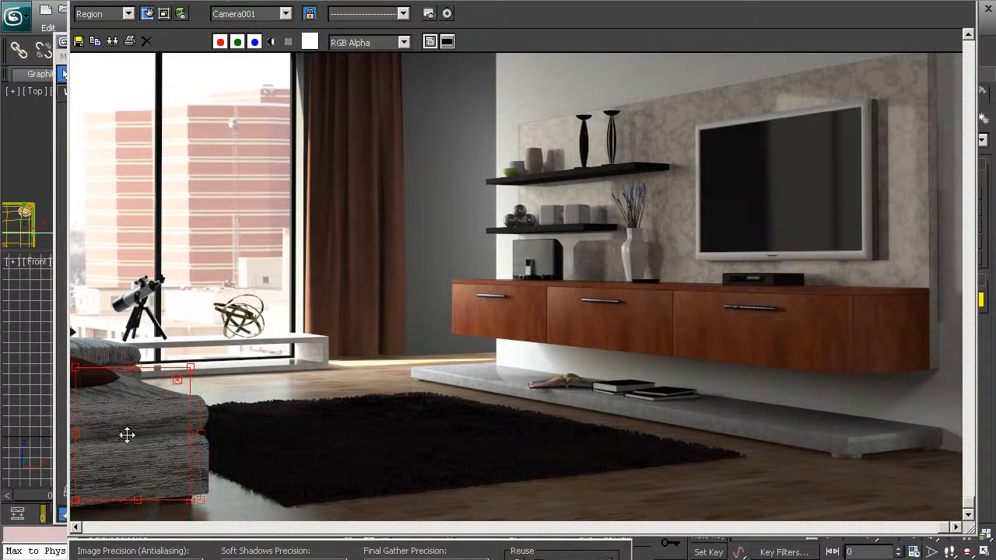
pyautogui.click(143, 527)
pyautogui.moveTo(231, 429); pyautogui.dragTo(182, 431)
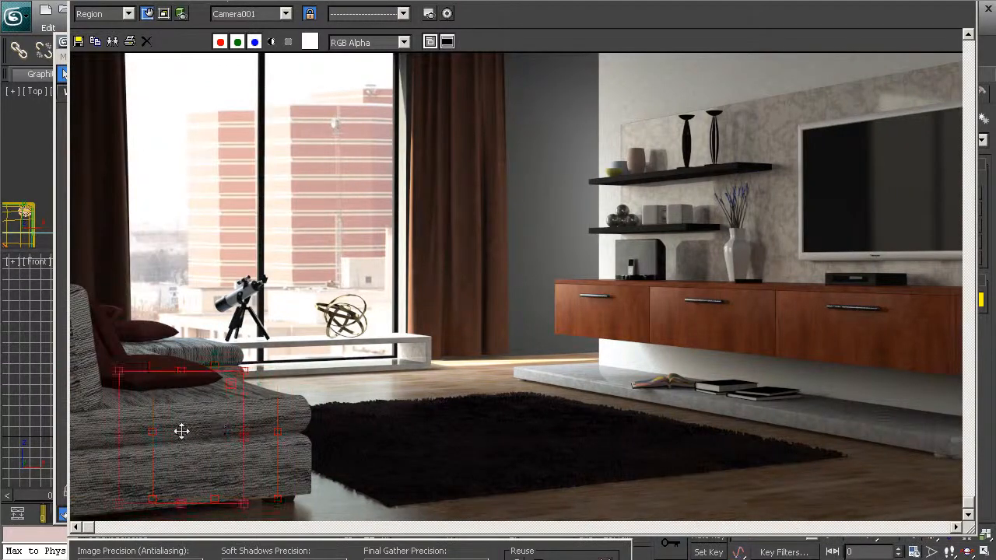
pyautogui.moveTo(180, 503); pyautogui.dragTo(181, 518)
pyautogui.moveTo(181, 371); pyautogui.dragTo(181, 343)
pyautogui.moveTo(245, 430); pyautogui.dragTo(193, 429)
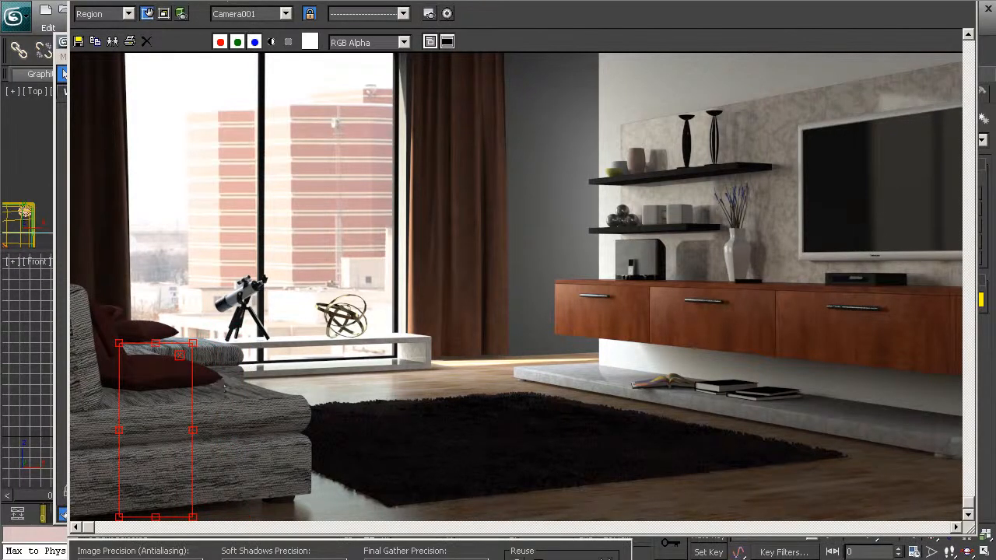
pyautogui.hotkey('shift', 'q')
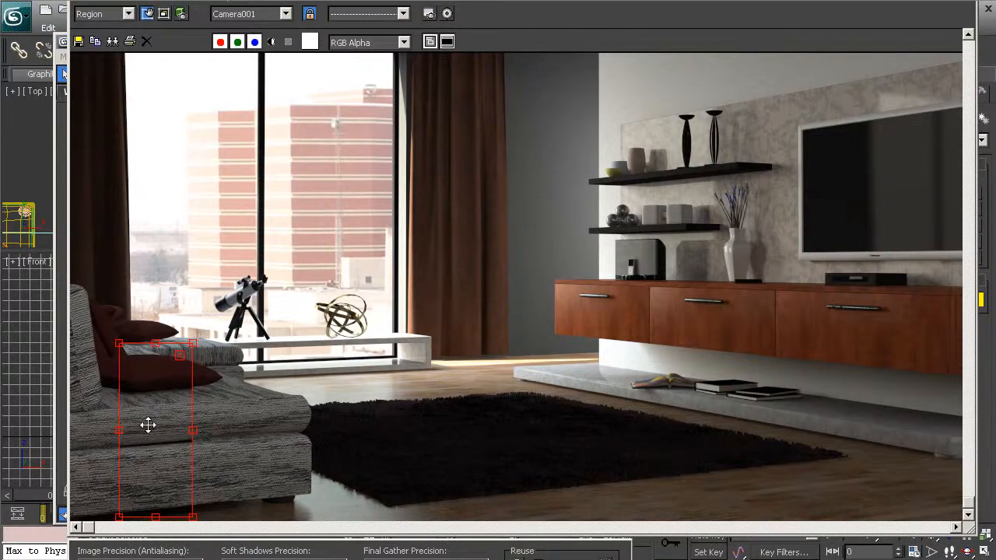
# Step: Leave region editing and examine the shadows under the cushion and between the sofa's seat layers in the enlarged render
pyautogui.click(146, 13)
pyautogui.scroll(2, 207, 443)
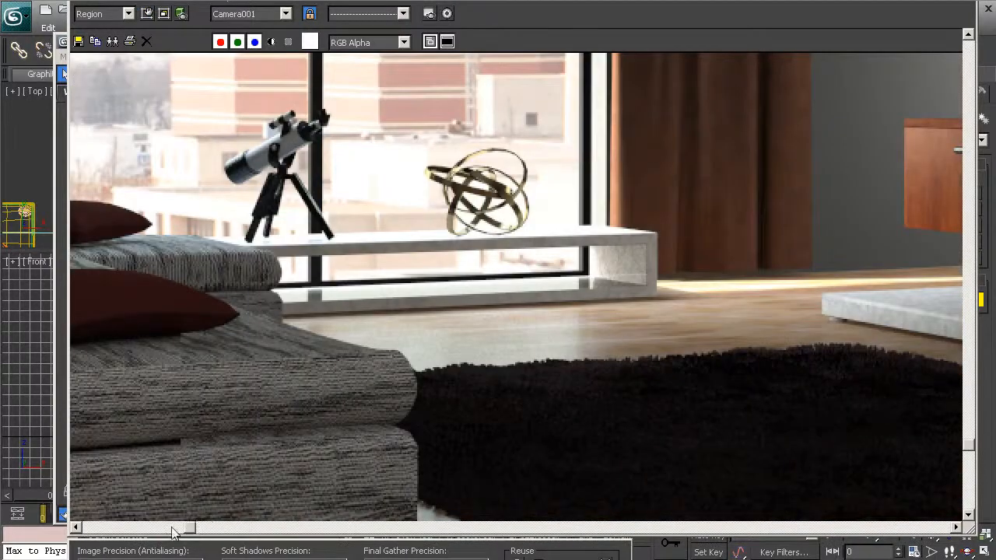
pyautogui.moveTo(189, 529); pyautogui.dragTo(133, 529)
pyautogui.click(113, 529)
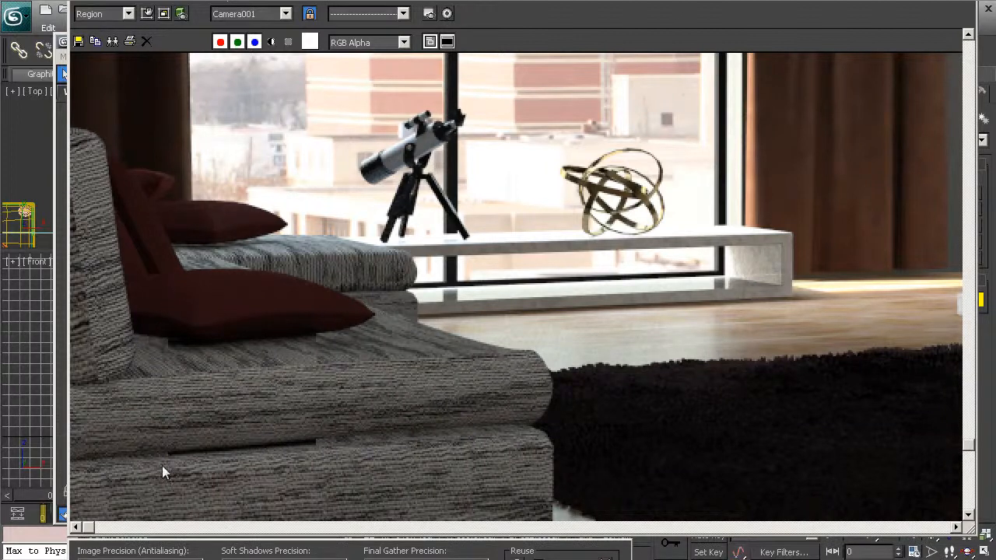
# Step: Examine the contact shadows along the sofa's base, the rug and the floor in the enlarged render
pyautogui.moveTo(421, 242); pyautogui.dragTo(377, 344, button='middle')
pyautogui.moveTo(511, 266); pyautogui.dragTo(355, 269, button='middle')
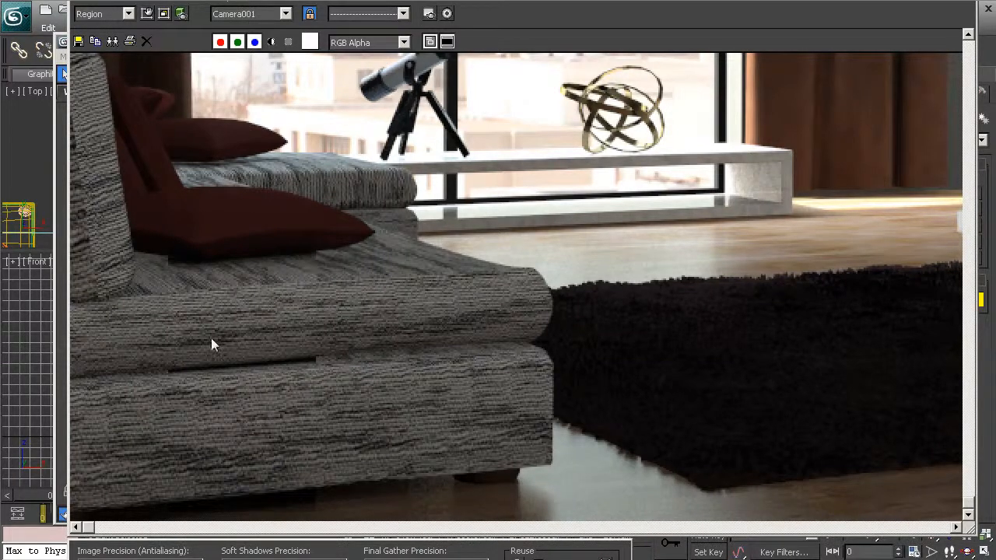
pyautogui.moveTo(450, 215); pyautogui.dragTo(329, 343, button='middle')
pyautogui.moveTo(541, 269); pyautogui.dragTo(162, 326, button='middle')
pyautogui.moveTo(612, 260); pyautogui.dragTo(396, 292, button='middle')
pyautogui.moveTo(602, 258); pyautogui.dragTo(383, 305, button='middle')
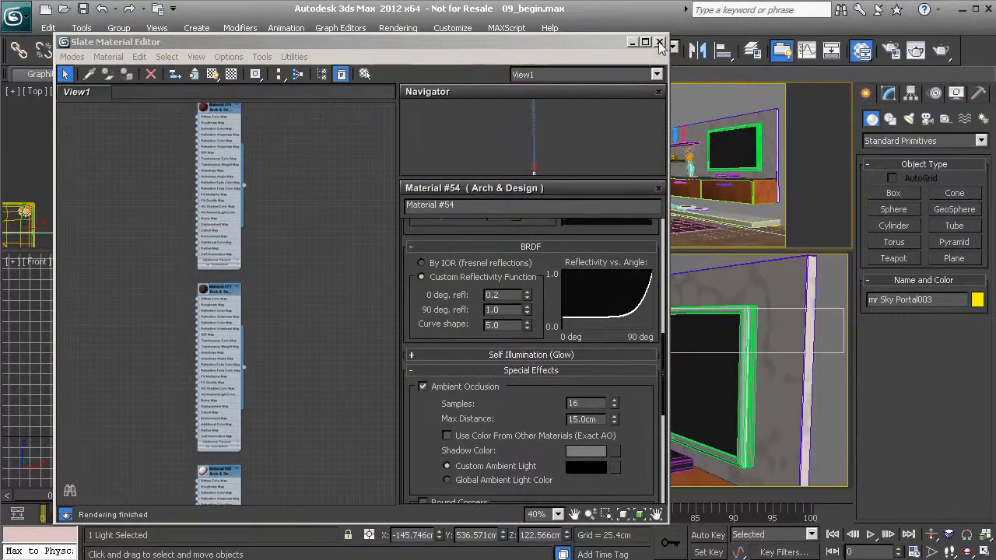
# Step: Close the Slate Material Editor and enable saving the render output as interior_render.hdr in C:\interior_rendering_3dsMax
pyautogui.click(659, 43)
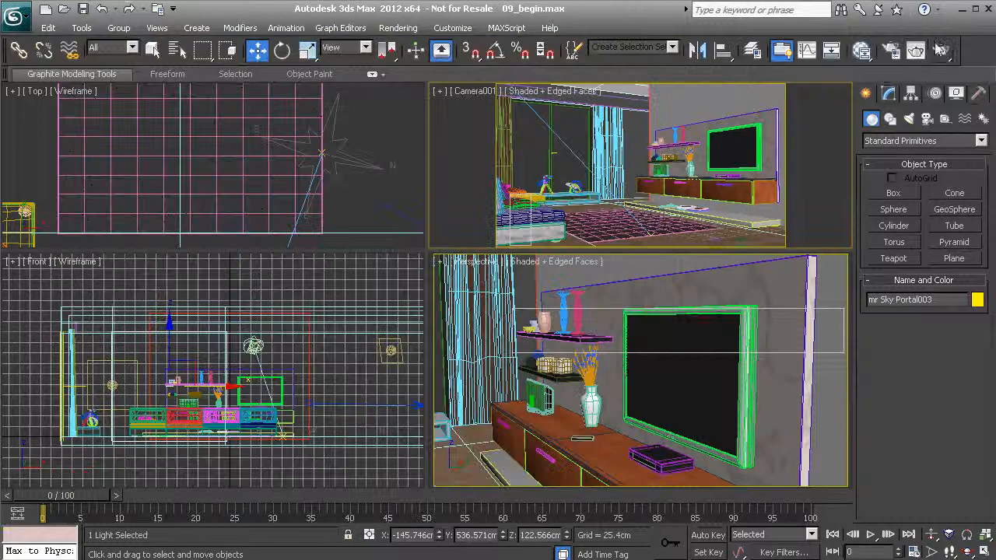
pyautogui.click(916, 52)
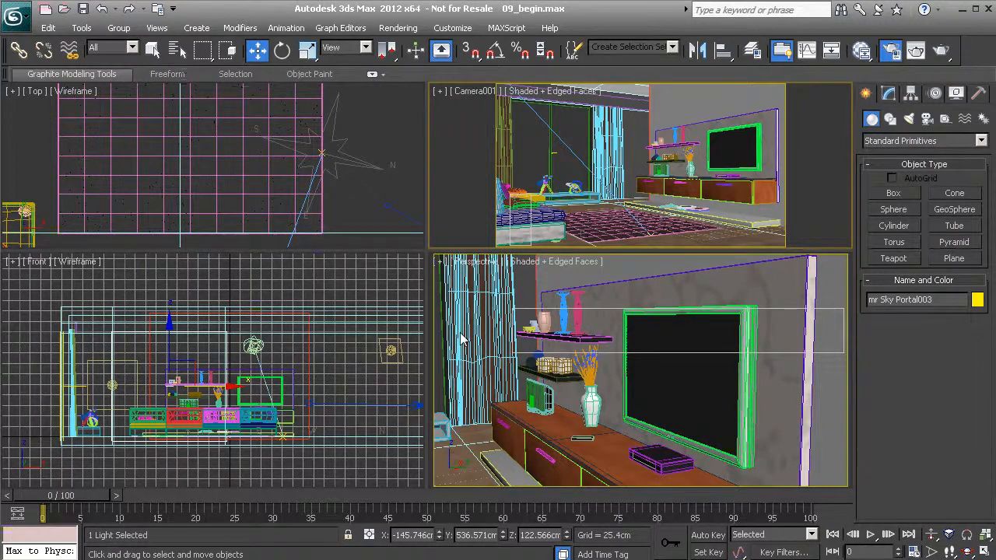
pyautogui.press('F10')
pyautogui.click(607, 50)
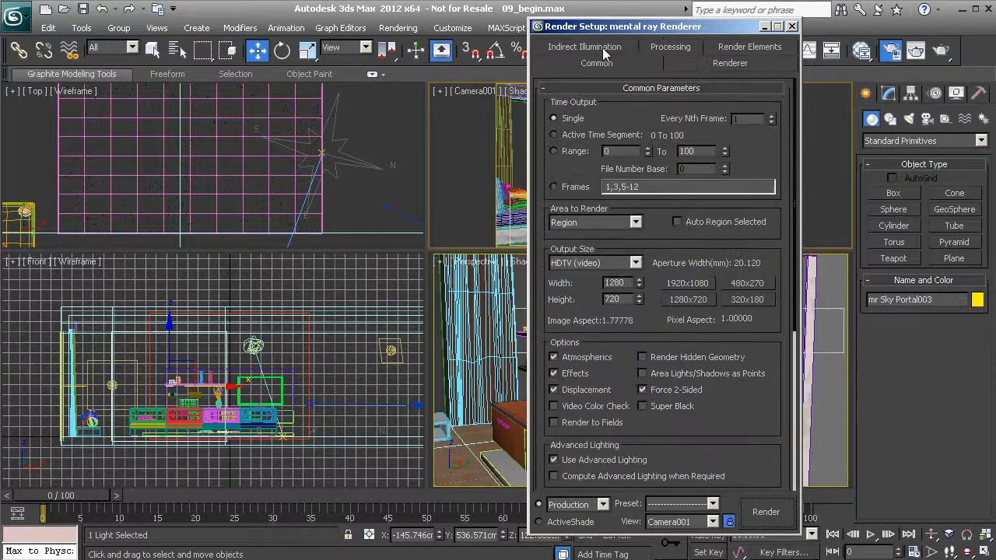
pyautogui.scroll(-5, 675, 249)
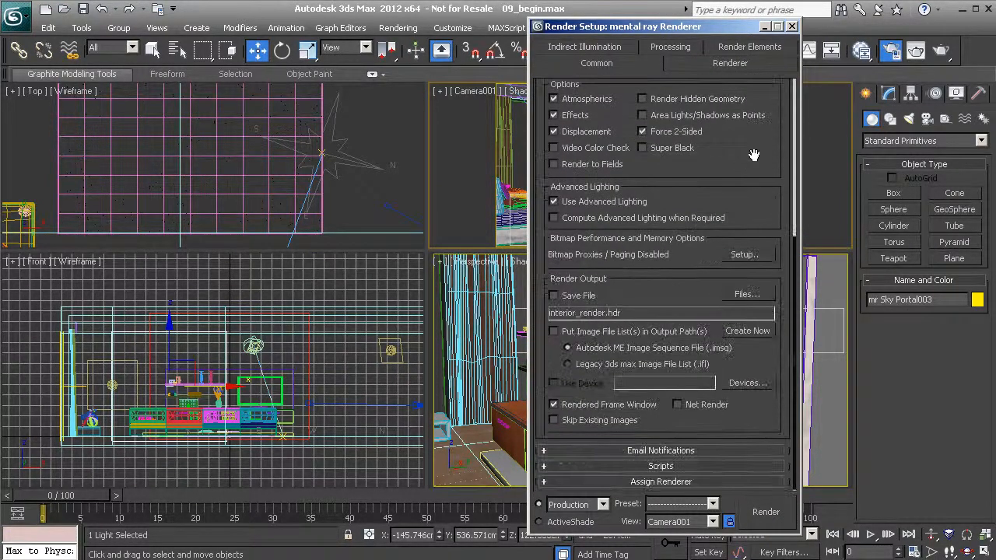
pyautogui.click(553, 294)
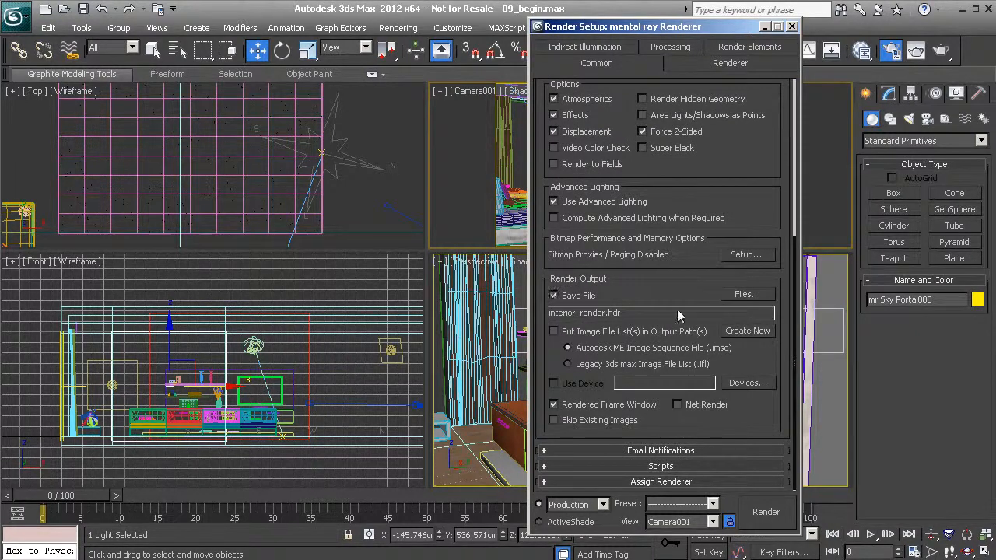
pyautogui.click(747, 295)
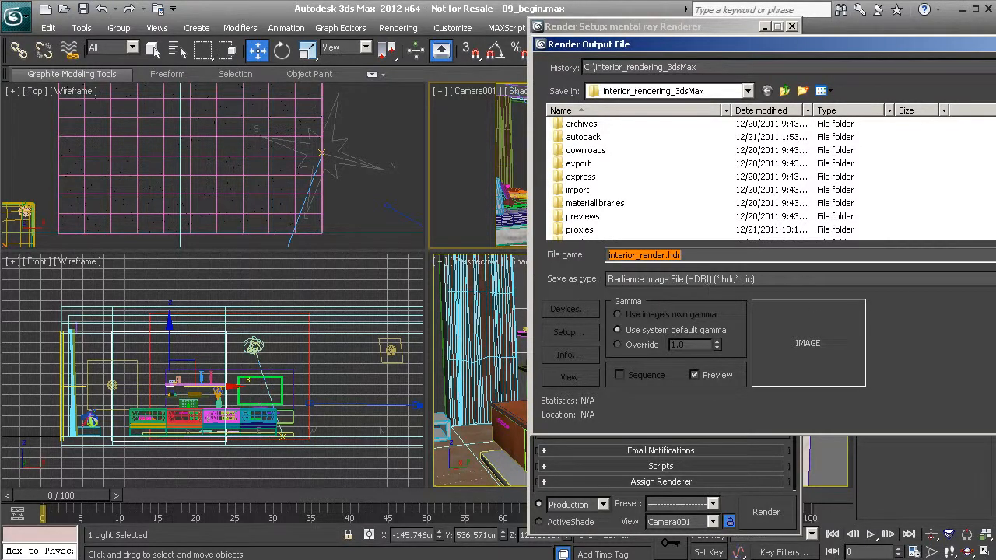
pyautogui.press('Return')
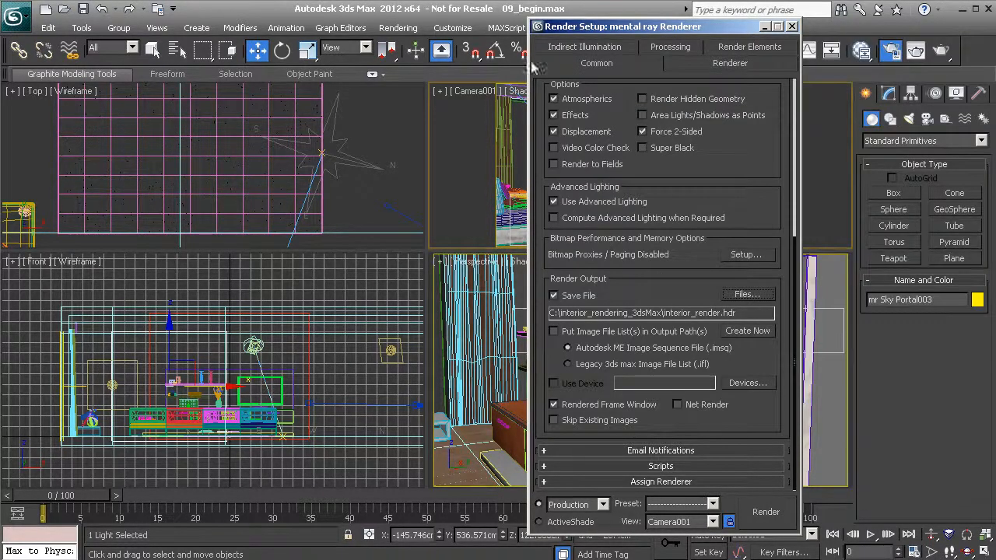
# Step: Set the output gamma for bitmap files to 1.0 in the Gamma/LUT preferences and accept the settings
pyautogui.click(391, 29)
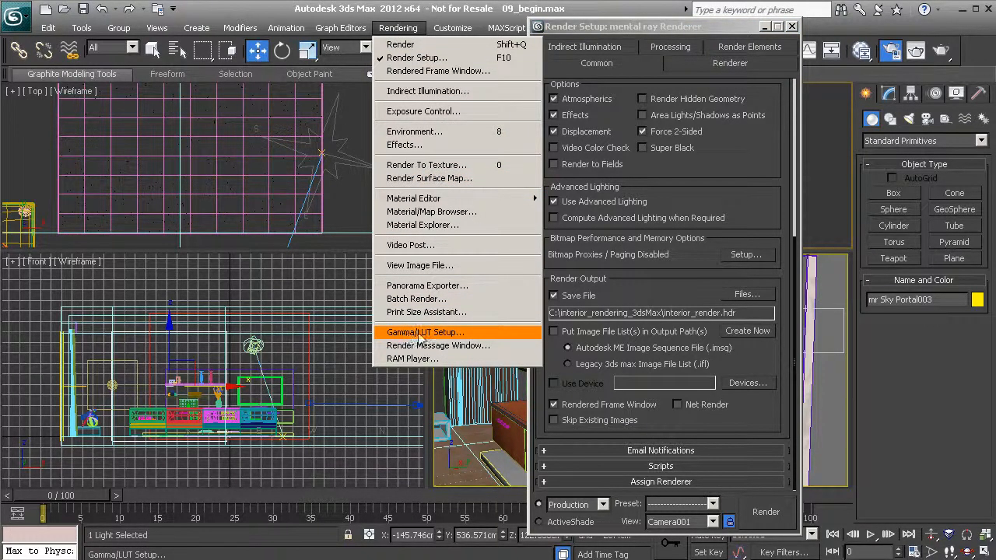
pyautogui.click(445, 339)
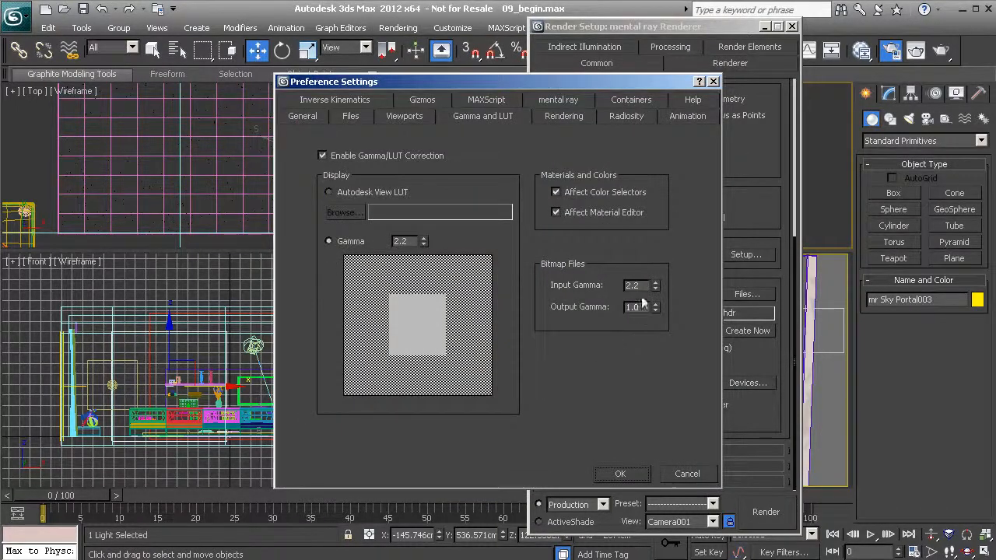
pyautogui.doubleClick(640, 309)
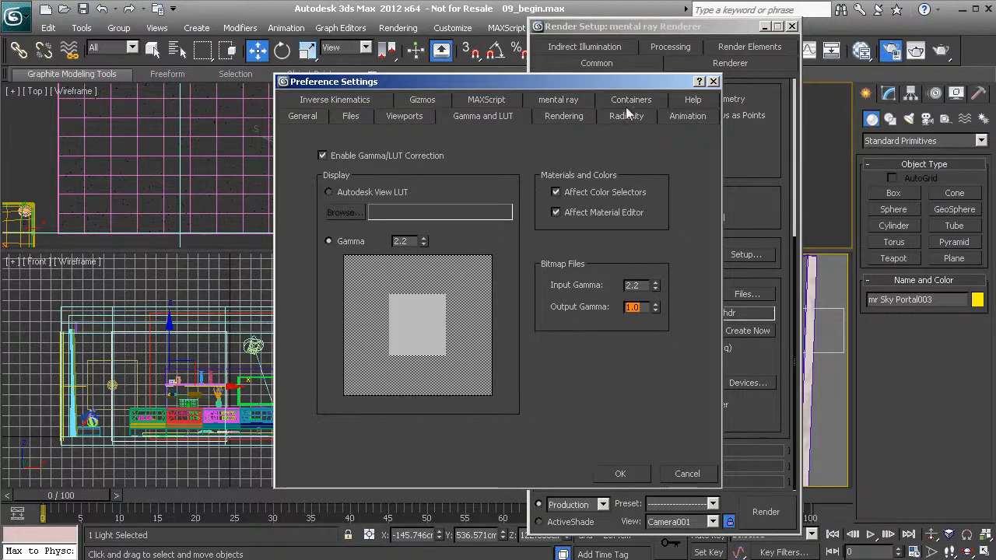
pyautogui.moveTo(620, 82); pyautogui.dragTo(506, 86)
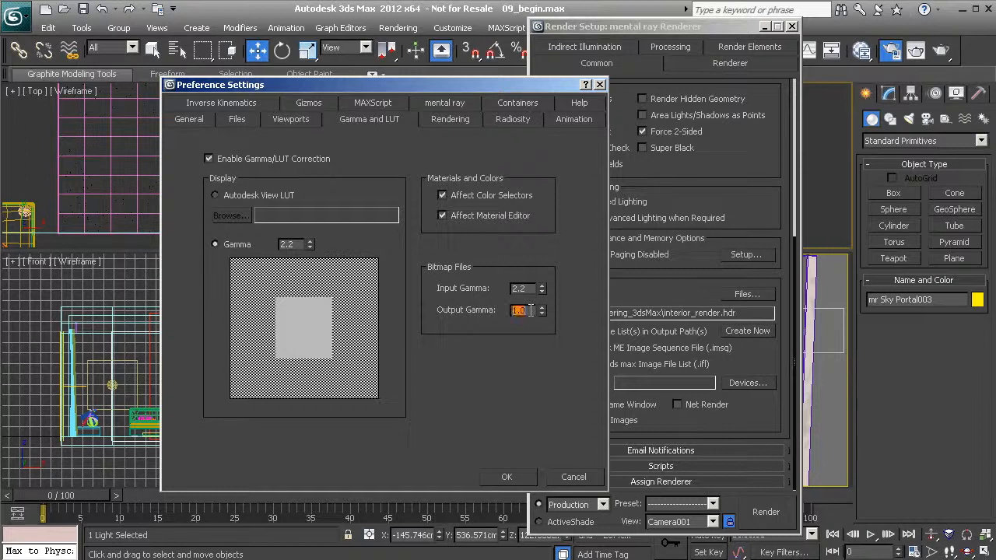
pyautogui.write('2.2')
pyautogui.doubleClick(530, 310)
pyautogui.write('1.0')
pyautogui.press('Return')
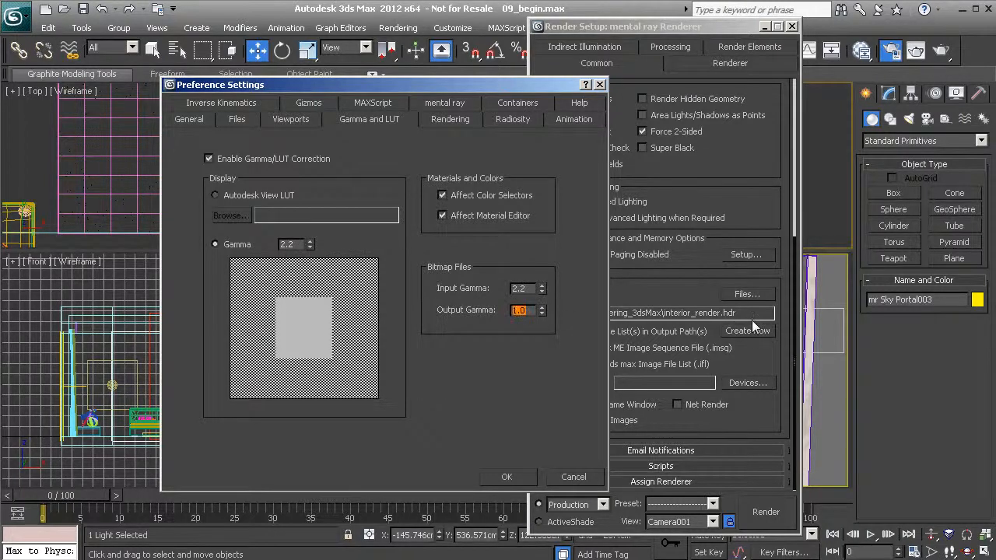
pyautogui.click(504, 477)
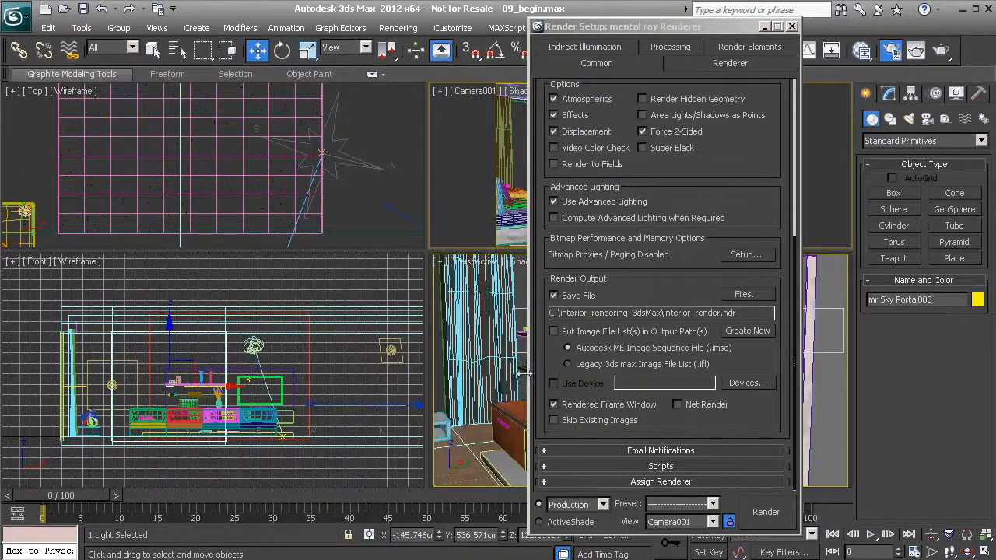
# Step: Set the rendered frame's area to render to View and enlarge the image to inspect the wall above the shelves
pyautogui.click(917, 53)
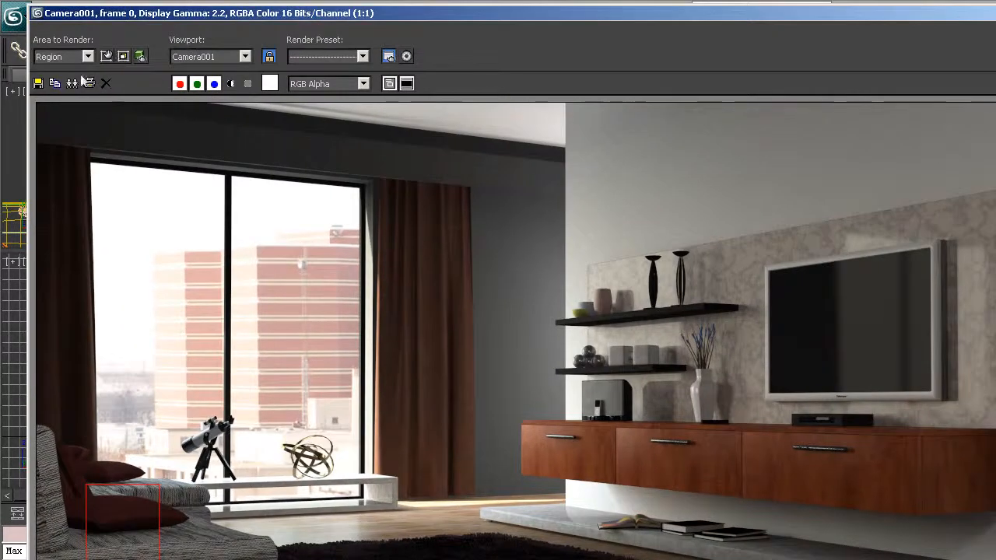
pyautogui.click(87, 56)
pyautogui.click(70, 71)
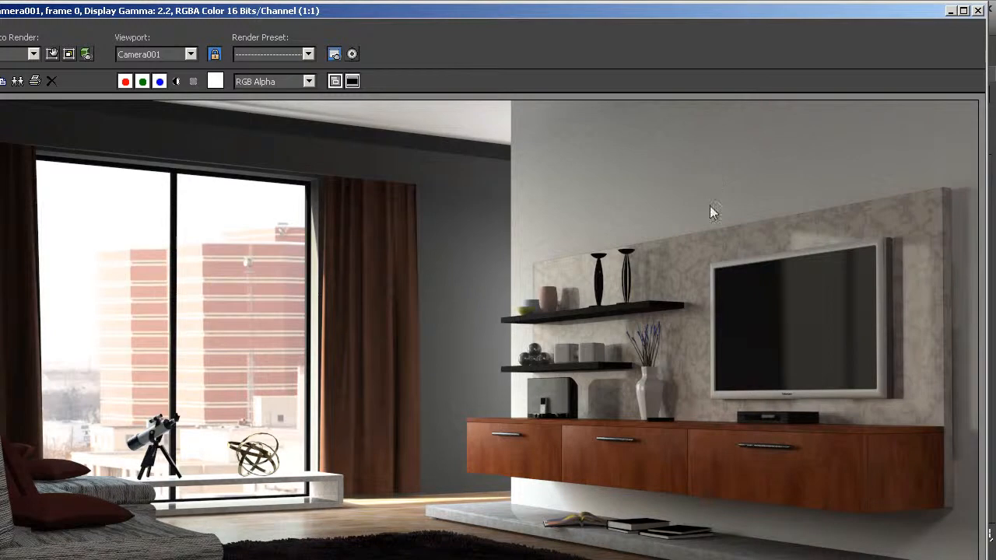
pyautogui.scroll(1, 709, 205)
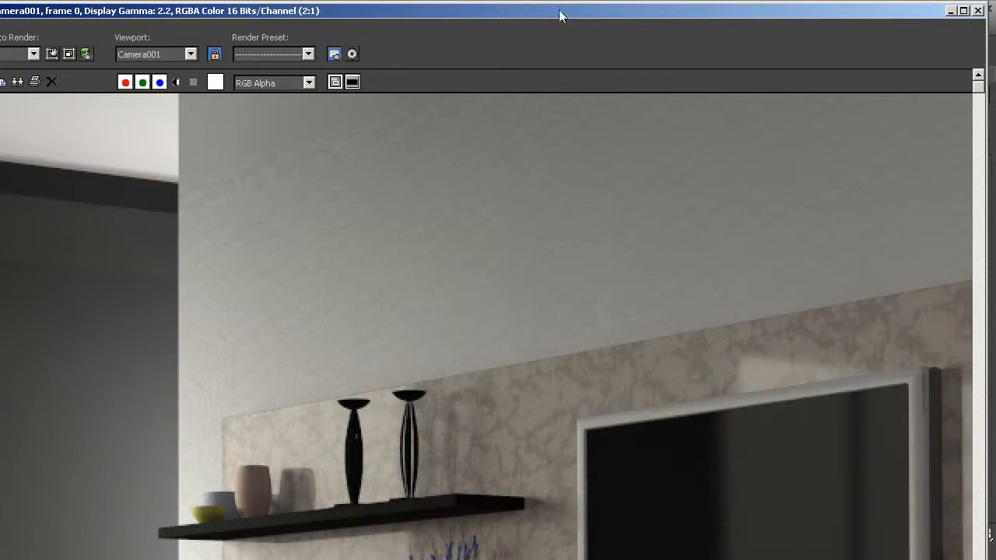
# Step: Raise the Soft Shadows Precision above 1X and render the full camera view
pyautogui.moveTo(545, 3); pyautogui.dragTo(517, 187)
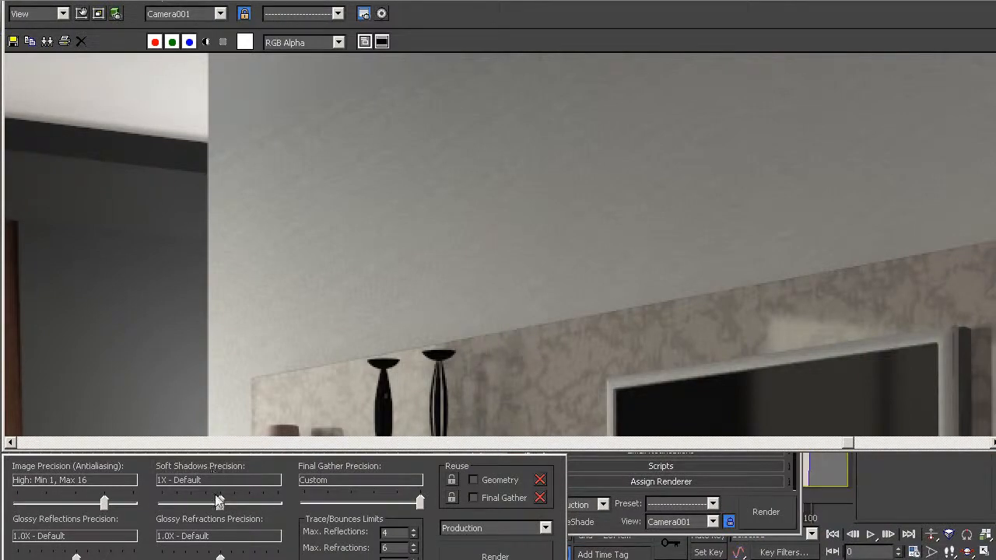
pyautogui.moveTo(221, 504); pyautogui.dragTo(248, 504)
pyautogui.click(526, 556)
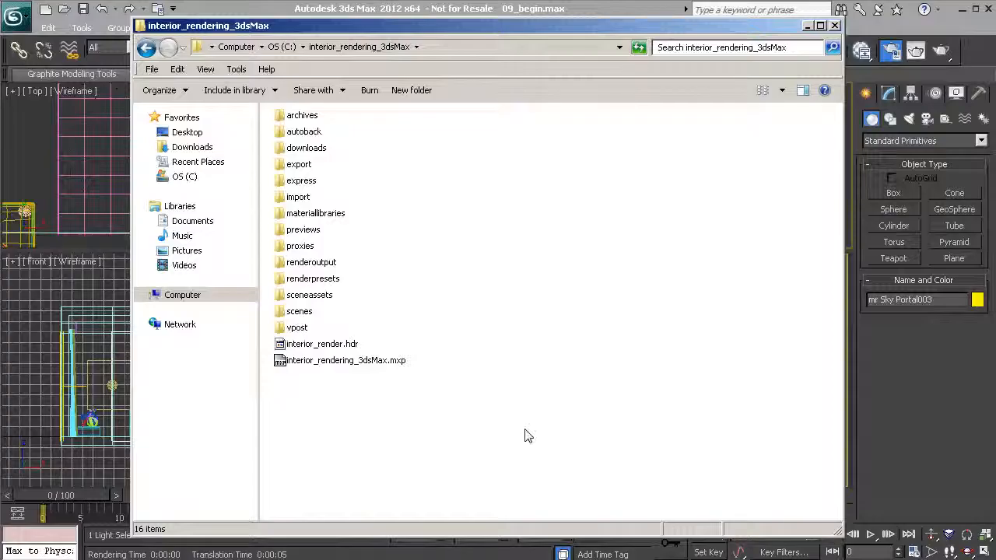
# Step: Open interior_render.hdr from the interior_rendering_3dsMax folder in the image viewer and enlarge the viewer window
pyautogui.click(305, 347)
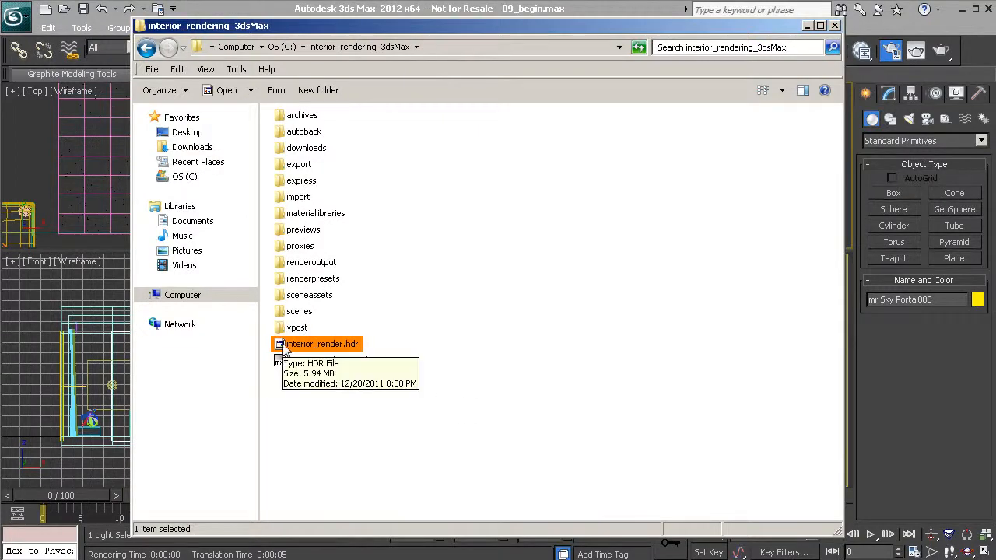
pyautogui.doubleClick(285, 347)
pyautogui.moveTo(512, 258); pyautogui.dragTo(339, 2)
pyautogui.moveTo(574, 453); pyautogui.dragTo(971, 546)
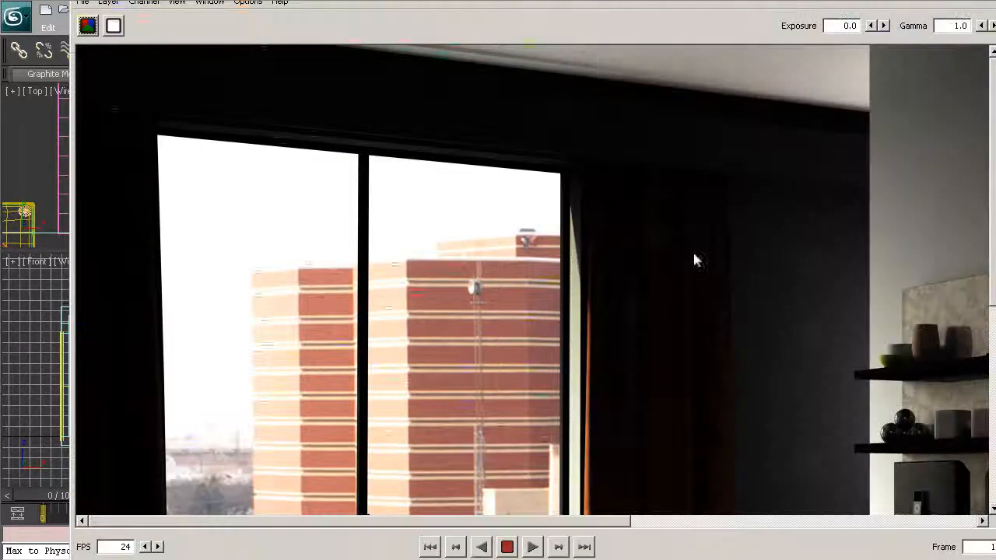
# Step: Fit the whole living room image in the viewer window and set its display gamma to 2.2
pyautogui.moveTo(501, 2); pyautogui.dragTo(444, 0)
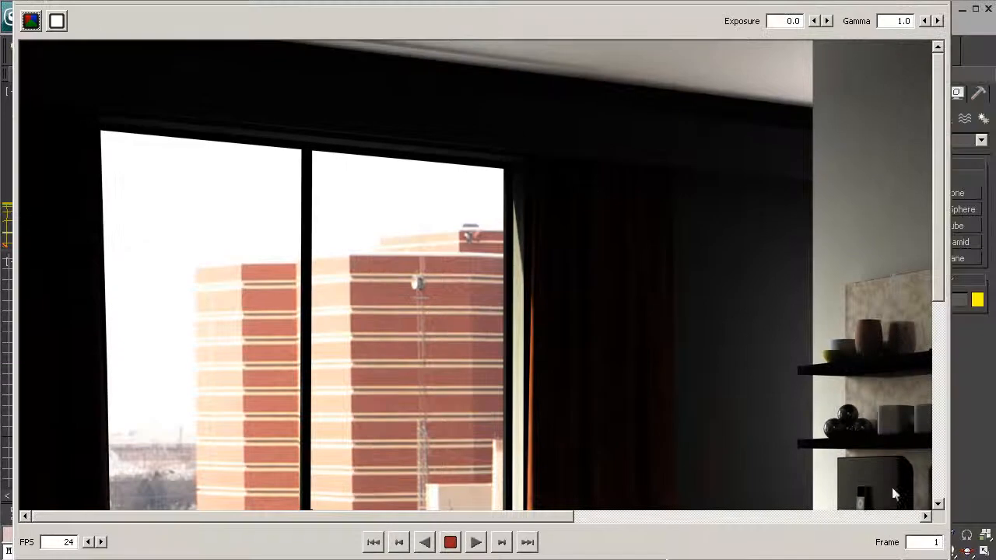
pyautogui.moveTo(948, 559); pyautogui.dragTo(995, 559)
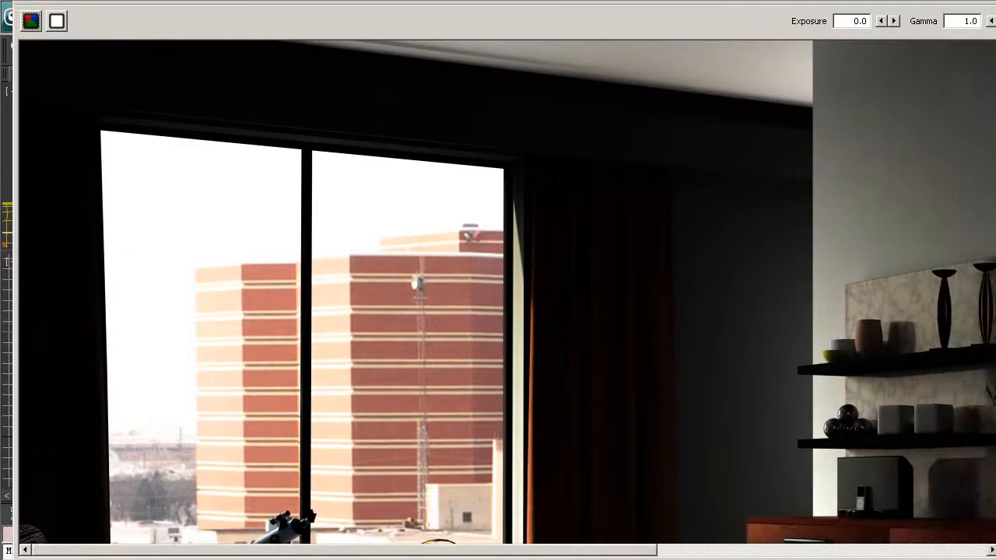
pyautogui.moveTo(583, 551); pyautogui.dragTo(814, 558)
pyautogui.scroll(-3, 684, 413)
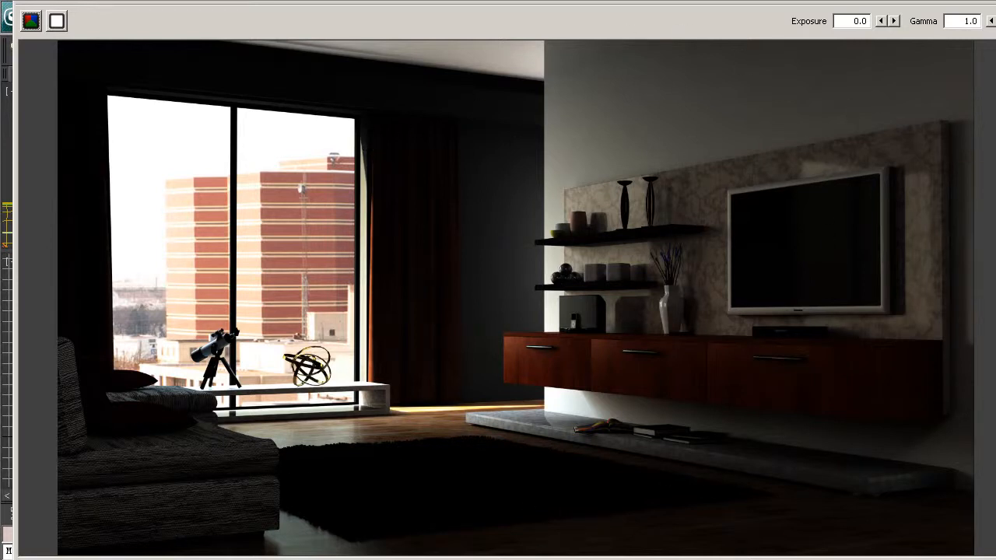
pyautogui.moveTo(995, 81); pyautogui.dragTo(993, 81)
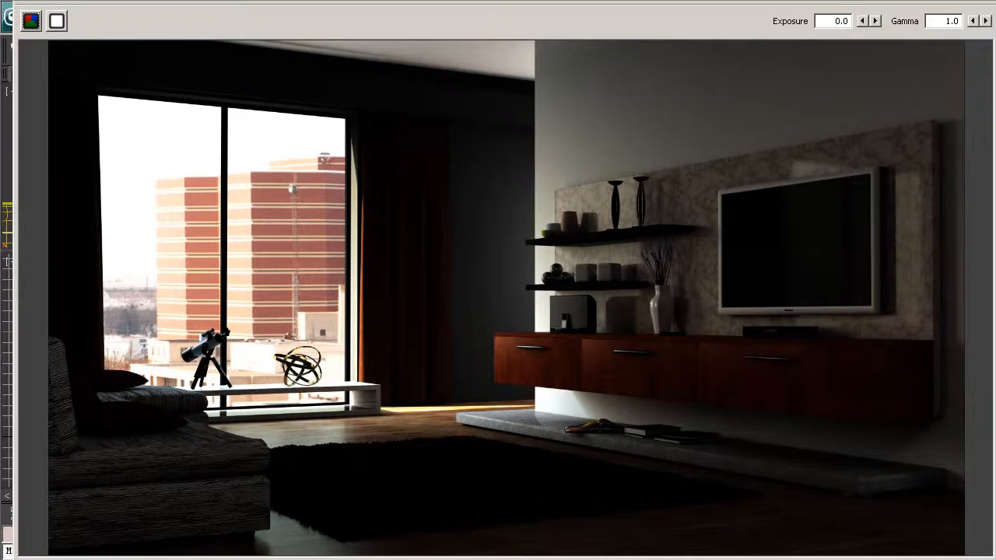
pyautogui.moveTo(985, 21); pyautogui.dragTo(985, 21)
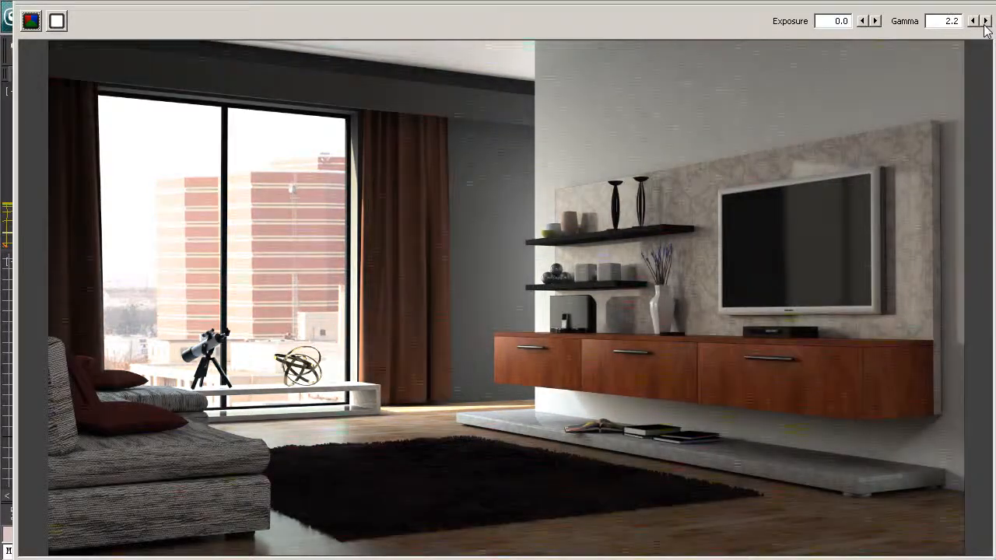